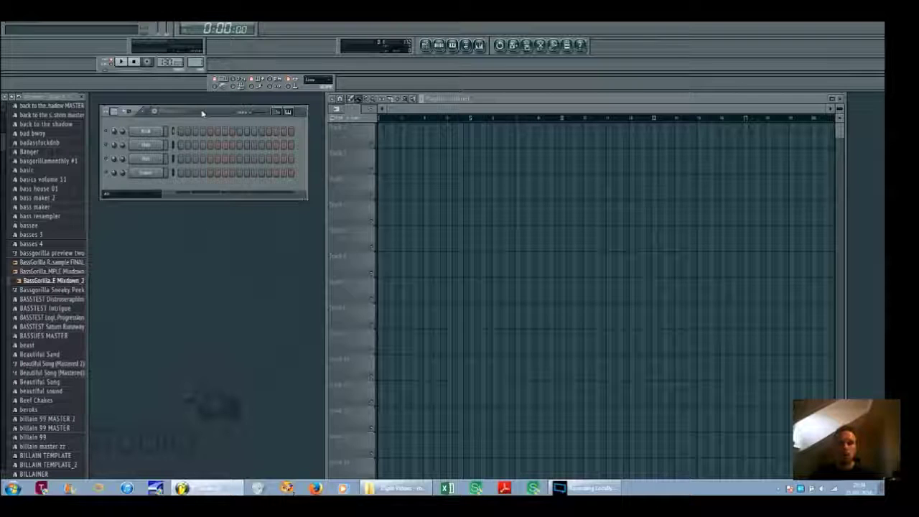
Step: Add a Sytrus synthesizer channel to the pattern and load its Default preset
{"action": "left_click", "coordinate": [44, 27]}
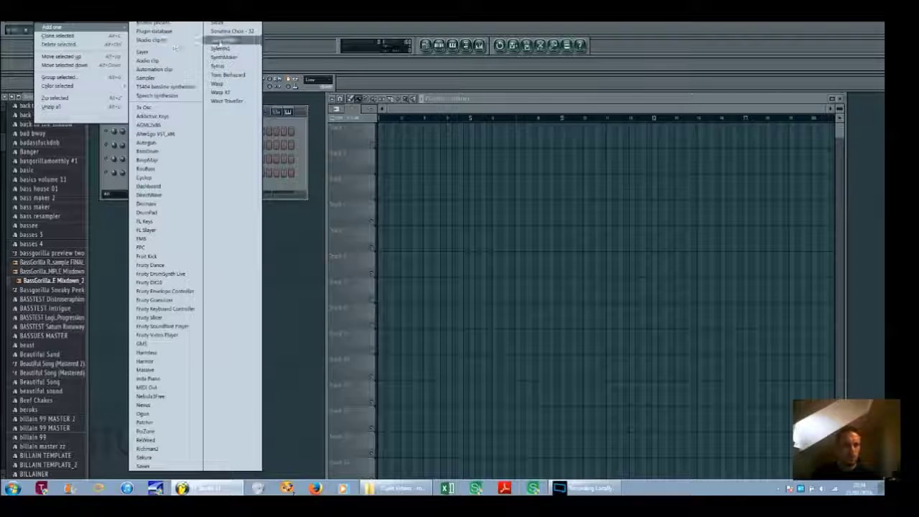
{"action": "left_click", "coordinate": [217, 65]}
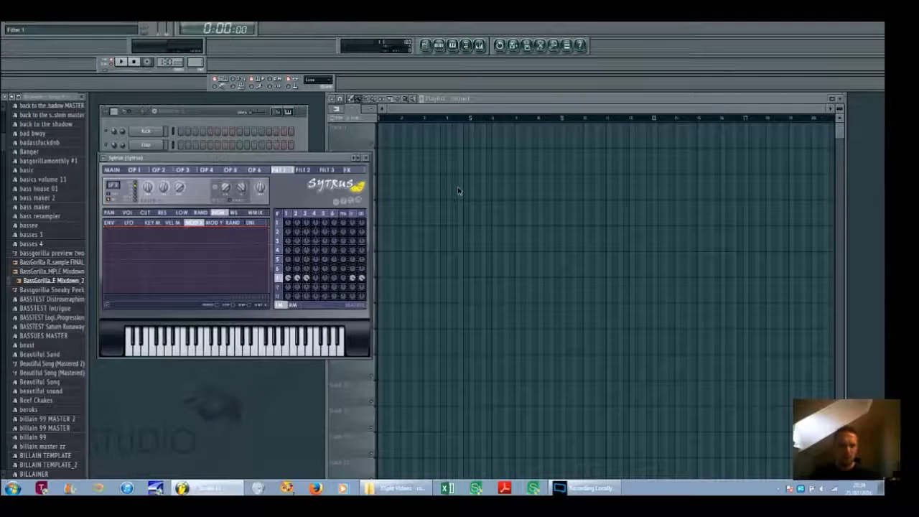
{"action": "left_click_drag", "start_coordinate": [290, 160], "coordinate": [443, 216]}
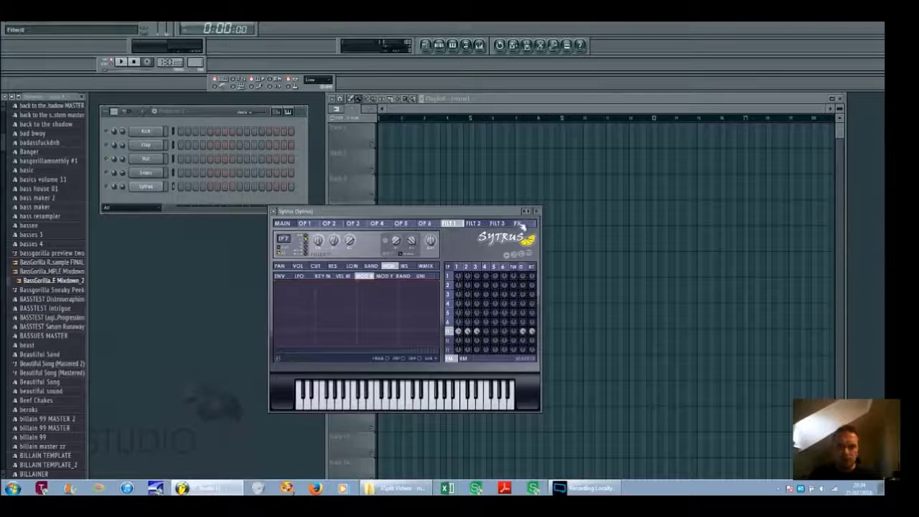
{"action": "right_click", "coordinate": [526, 214]}
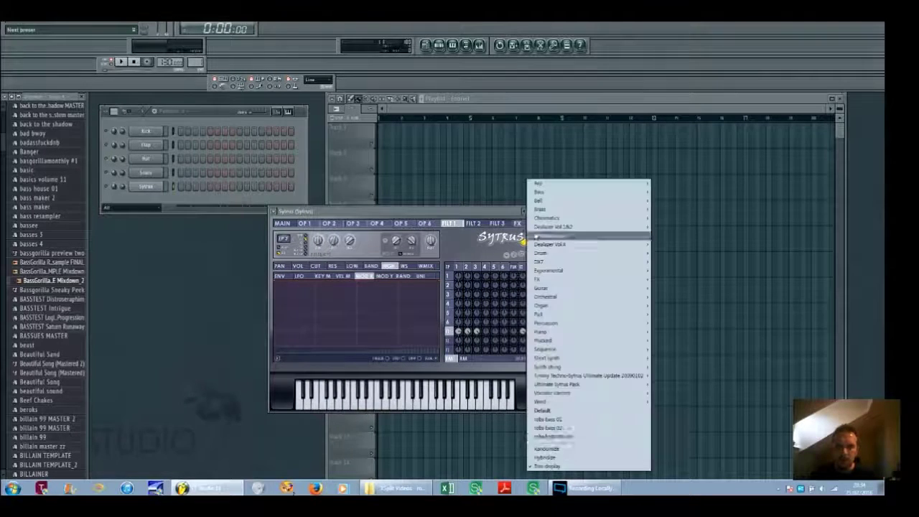
{"action": "left_click", "coordinate": [546, 412]}
{"action": "left_click_drag", "start_coordinate": [383, 212], "coordinate": [366, 167]}
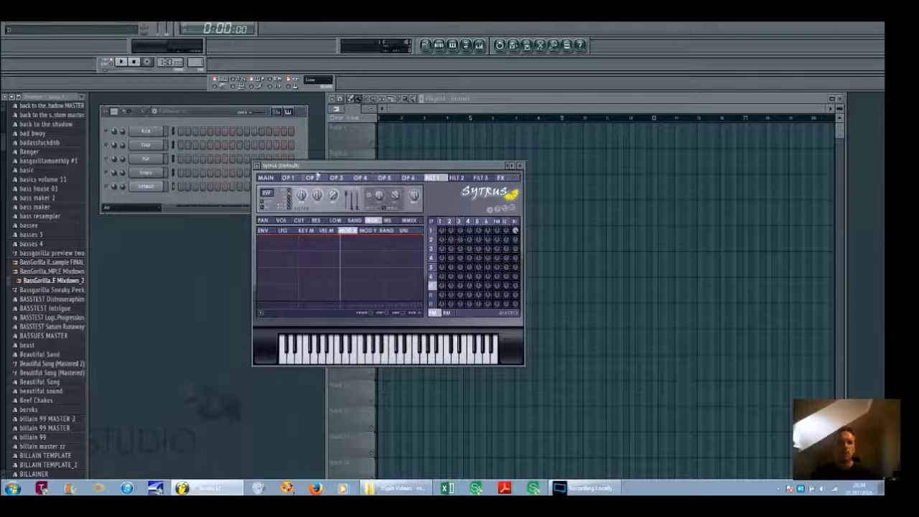
Step: Raise the root note on the Sytrus channel's settings keyboard to a higher octave and audition a note
{"action": "left_click", "coordinate": [151, 188]}
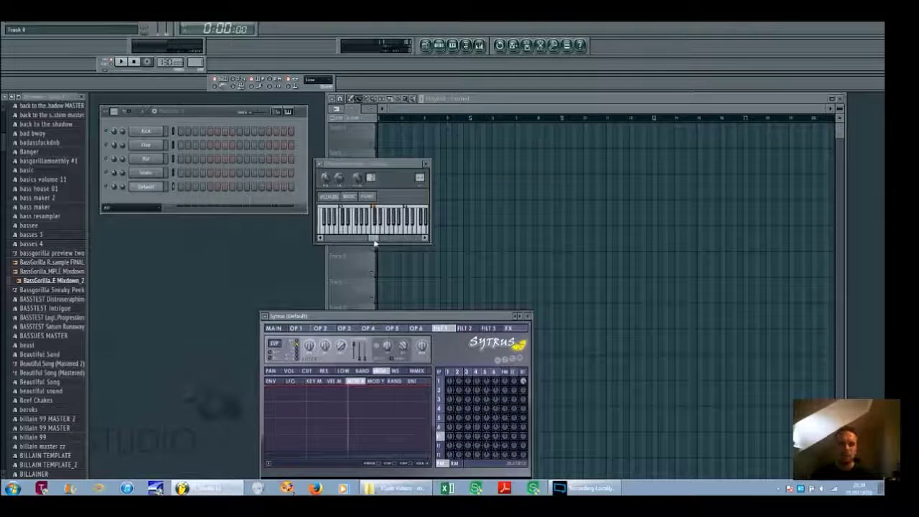
{"action": "left_click_drag", "start_coordinate": [400, 239], "coordinate": [416, 238]}
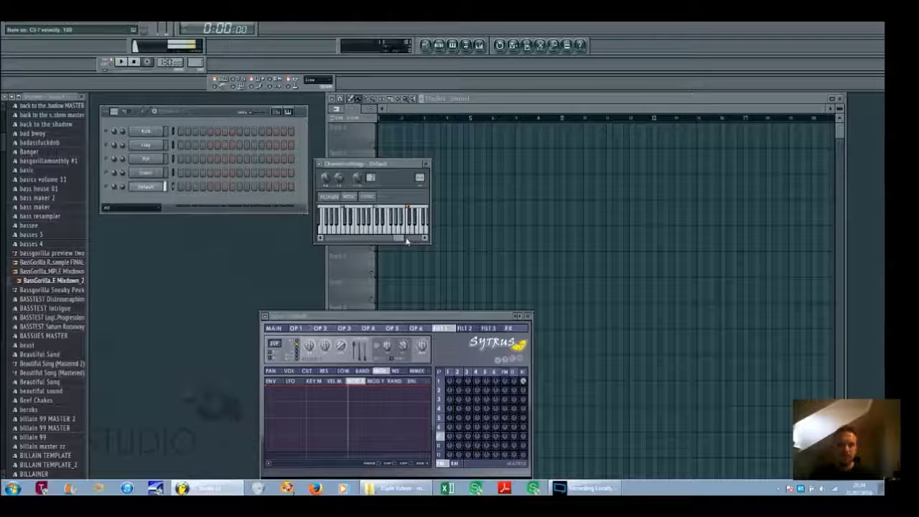
{"action": "left_click", "coordinate": [381, 230]}
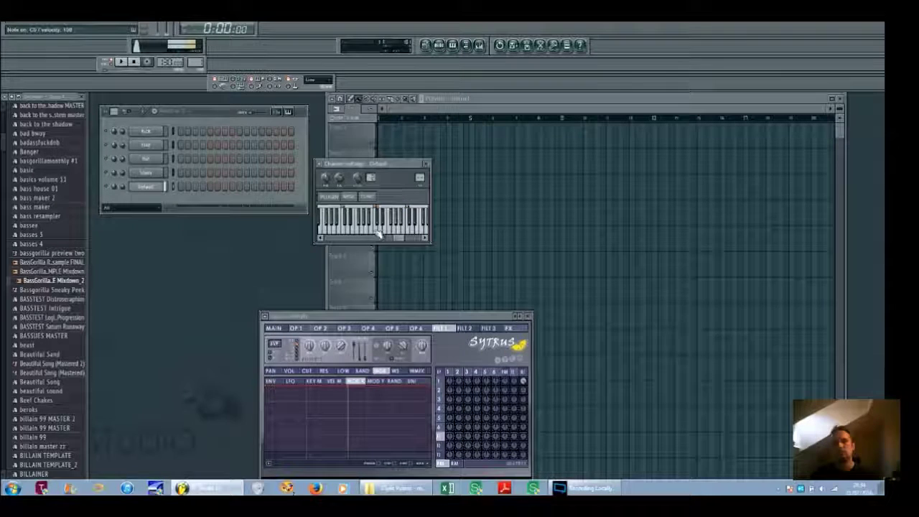
{"action": "left_click", "coordinate": [426, 164]}
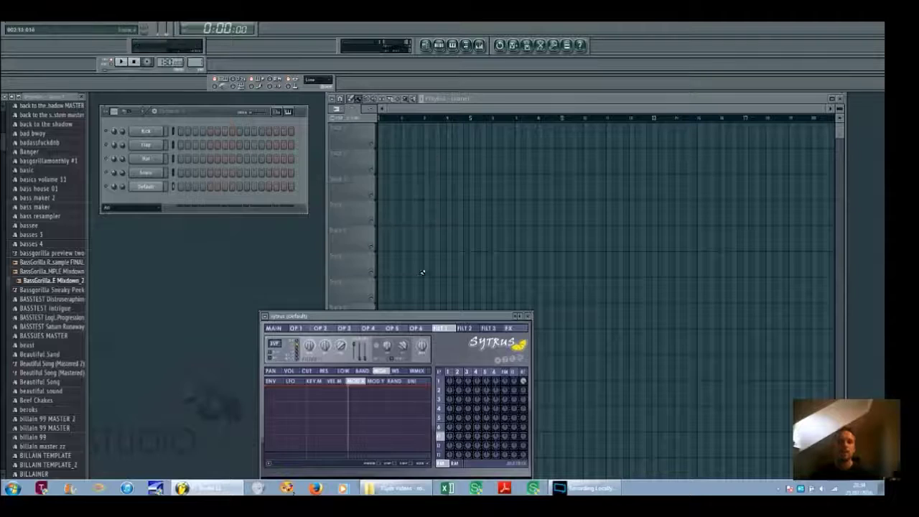
Step: Route operators 1, 2 and 3 into filter 1, send filter 1 to the output, and change its filter type
{"action": "left_click_drag", "start_coordinate": [413, 316], "coordinate": [399, 170]}
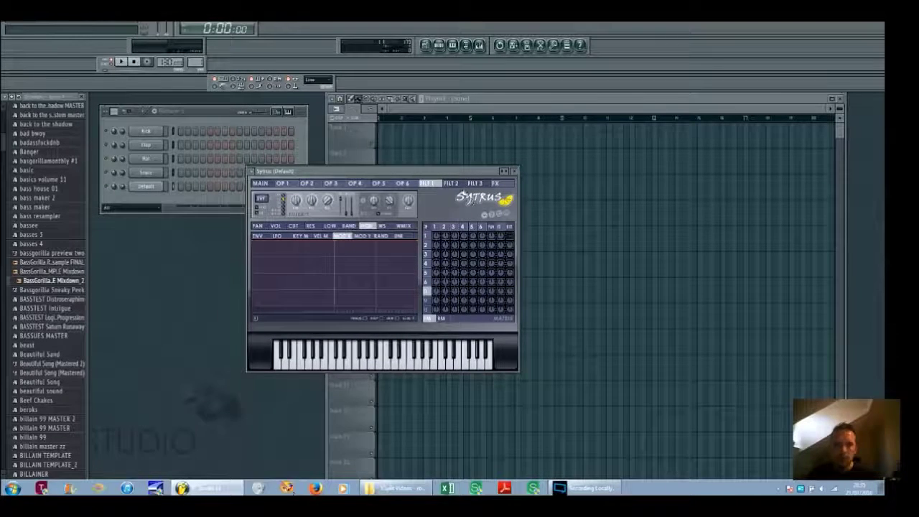
{"action": "left_click_drag", "start_coordinate": [450, 171], "coordinate": [458, 134]}
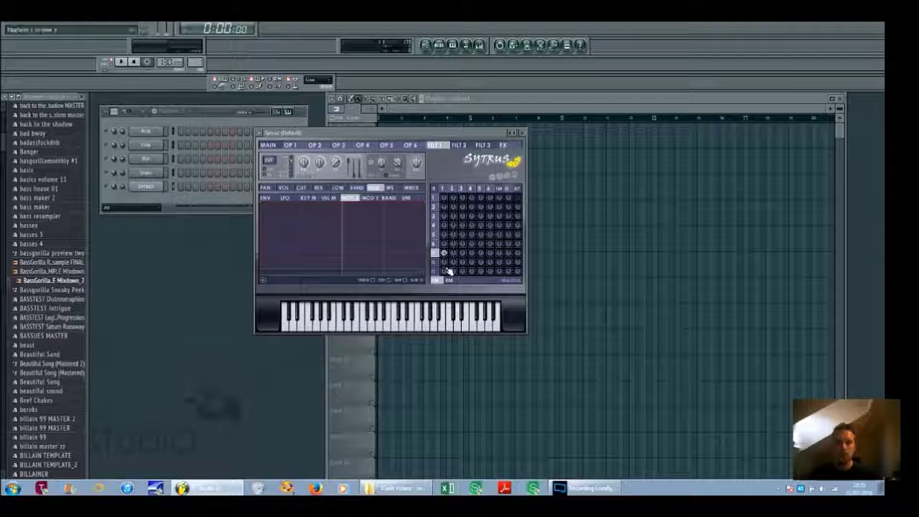
{"action": "left_click_drag", "start_coordinate": [461, 257], "coordinate": [462, 251]}
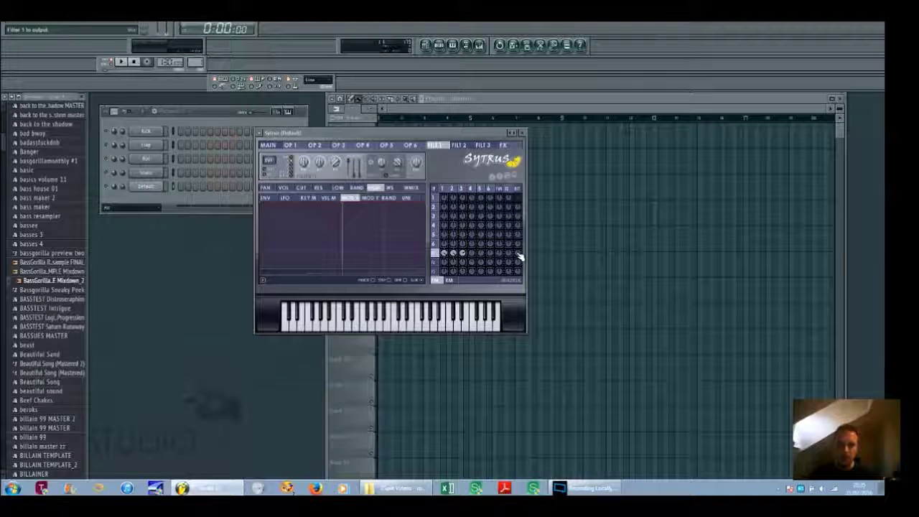
{"action": "left_click_drag", "start_coordinate": [518, 253], "coordinate": [518, 244]}
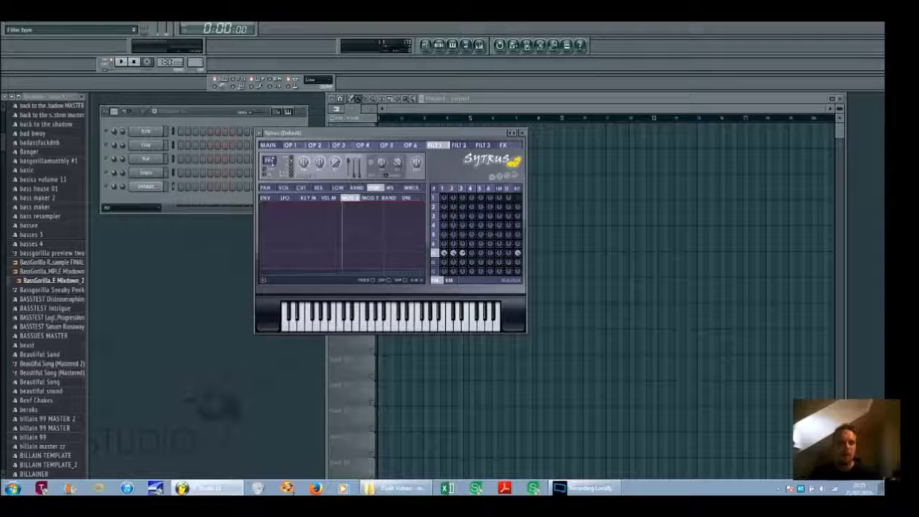
{"action": "left_click_drag", "start_coordinate": [273, 159], "coordinate": [272, 124]}
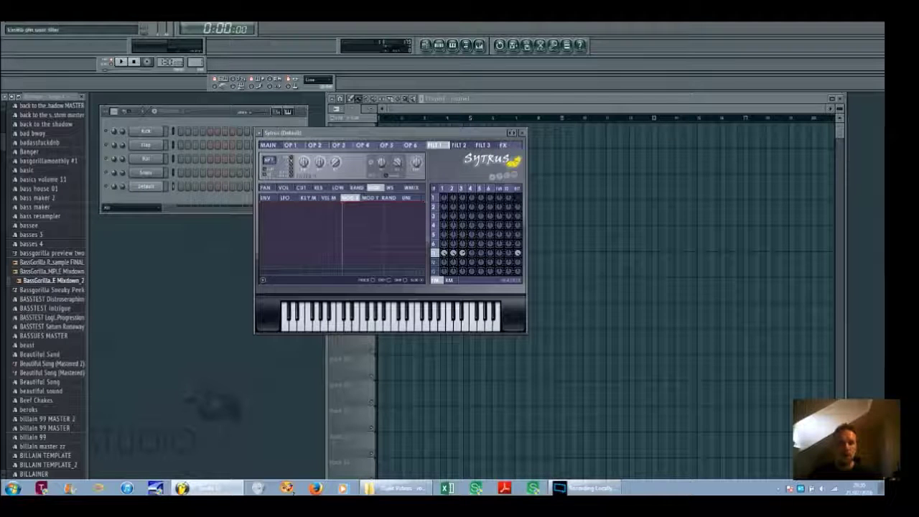
{"action": "left_click", "coordinate": [395, 320]}
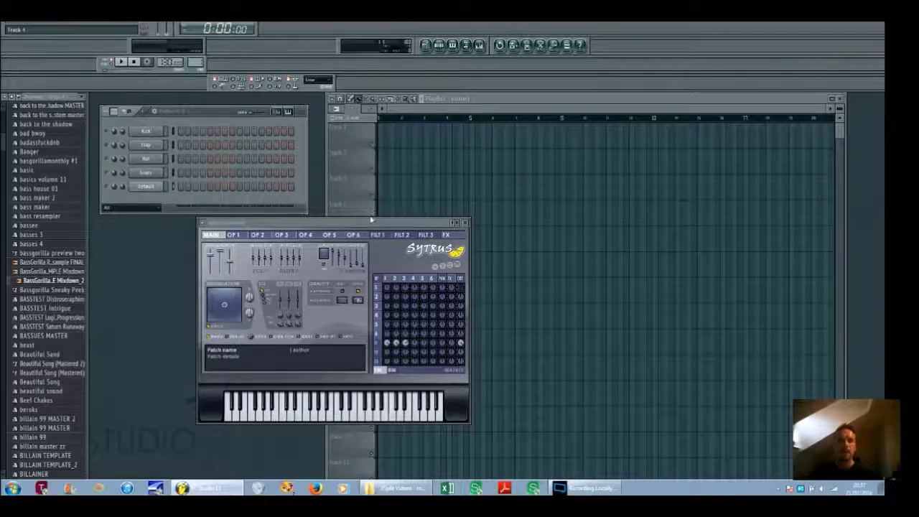
Step: Audition the Sytrus patch by playing a few notes
{"action": "left_click_drag", "start_coordinate": [372, 221], "coordinate": [394, 157]}
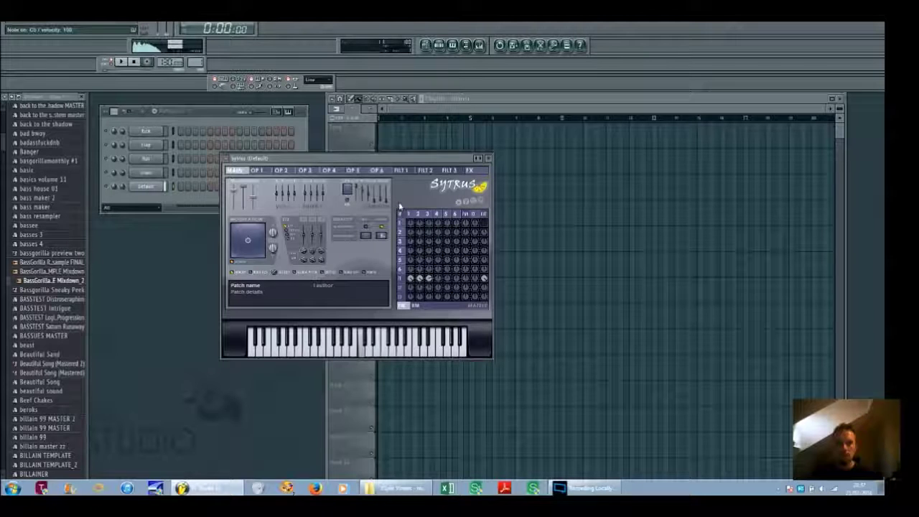
{"action": "key", "text": "t"}
{"action": "key", "text": "r"}
{"action": "key", "text": "e"}
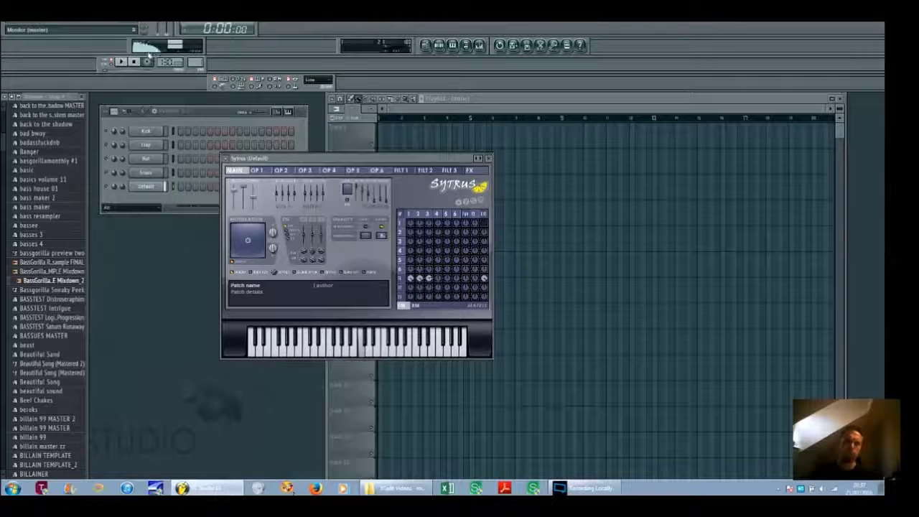
Step: Review the waveform and frequency settings of operators 1, 2 and 3, and close the synthesizer window
{"action": "left_click", "coordinate": [256, 171]}
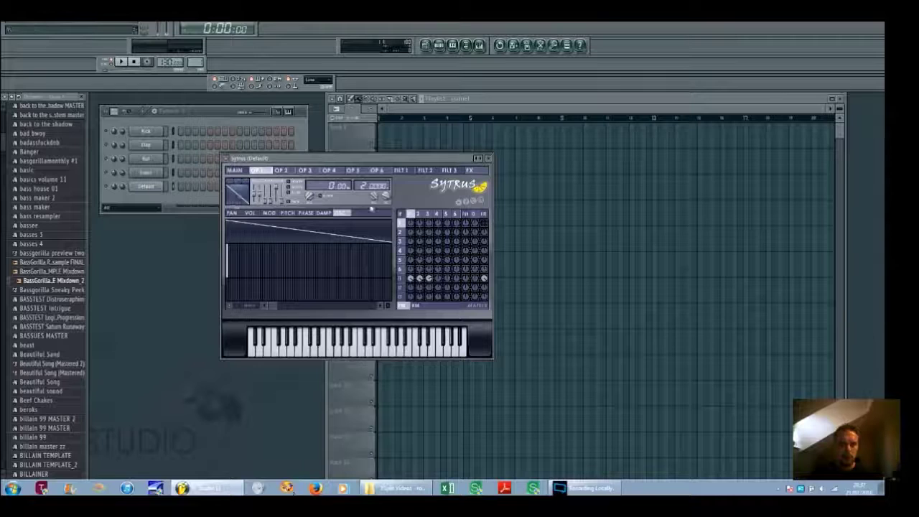
{"action": "left_click", "coordinate": [282, 171]}
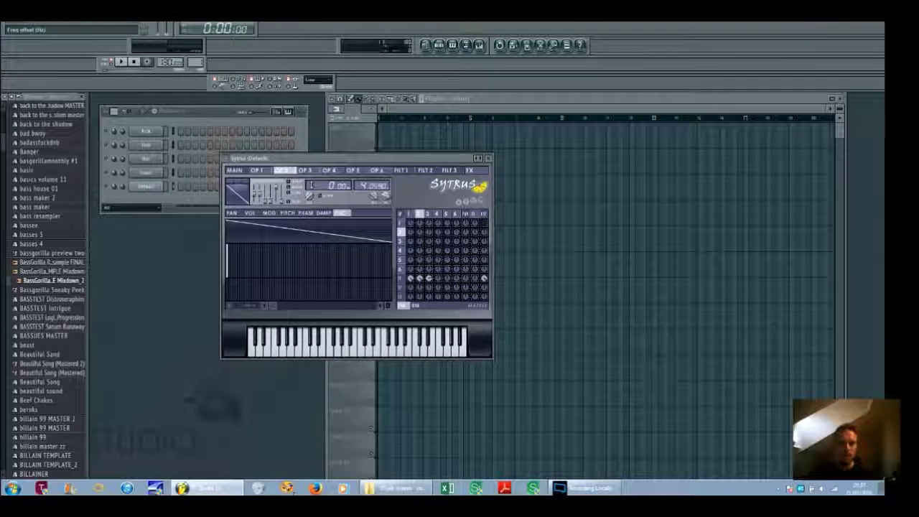
{"action": "left_click", "coordinate": [308, 171]}
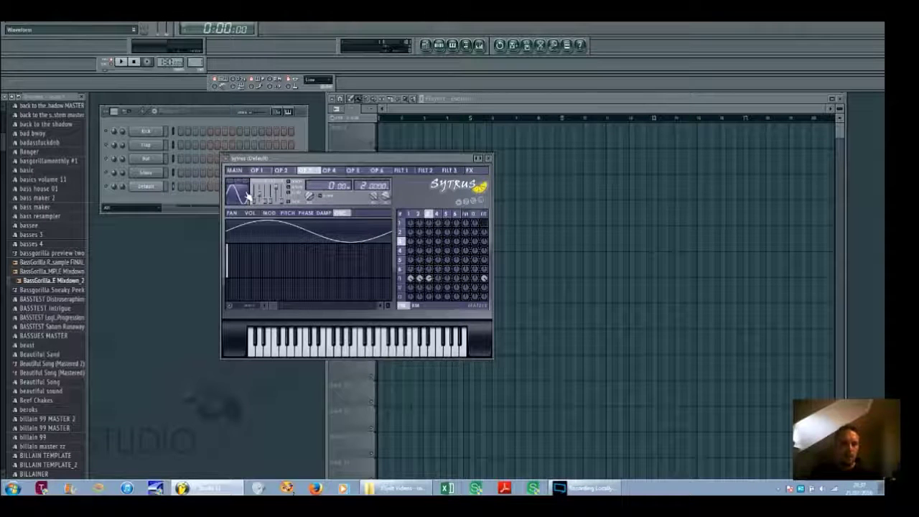
{"action": "left_click", "coordinate": [257, 170]}
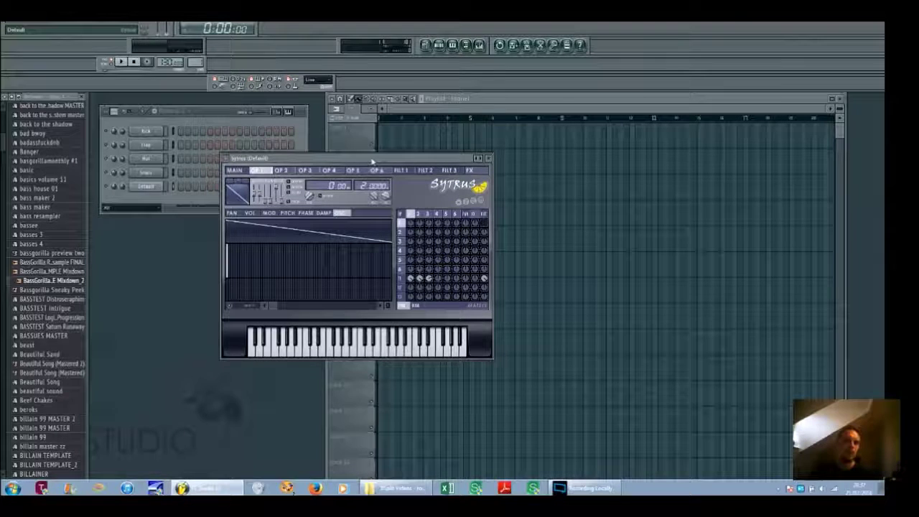
{"action": "left_click", "coordinate": [488, 158]}
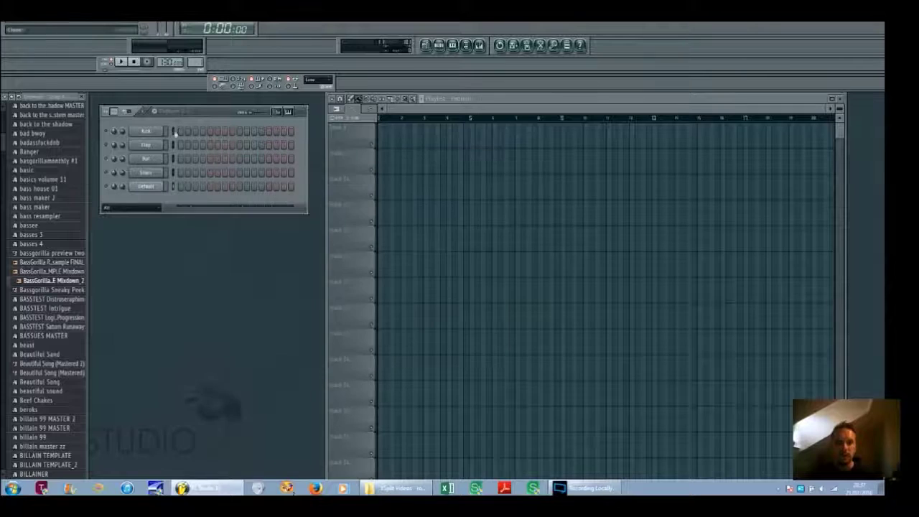
Step: Draw a single note about two bars long in the Sytrus channel's piano roll and play it back
{"action": "left_click", "coordinate": [172, 184]}
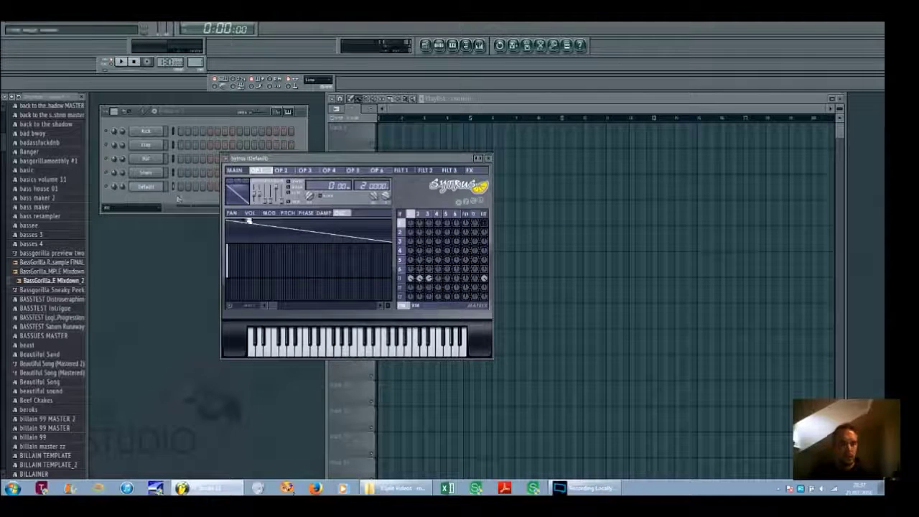
{"action": "left_click", "coordinate": [173, 187]}
{"action": "right_click", "coordinate": [135, 192]}
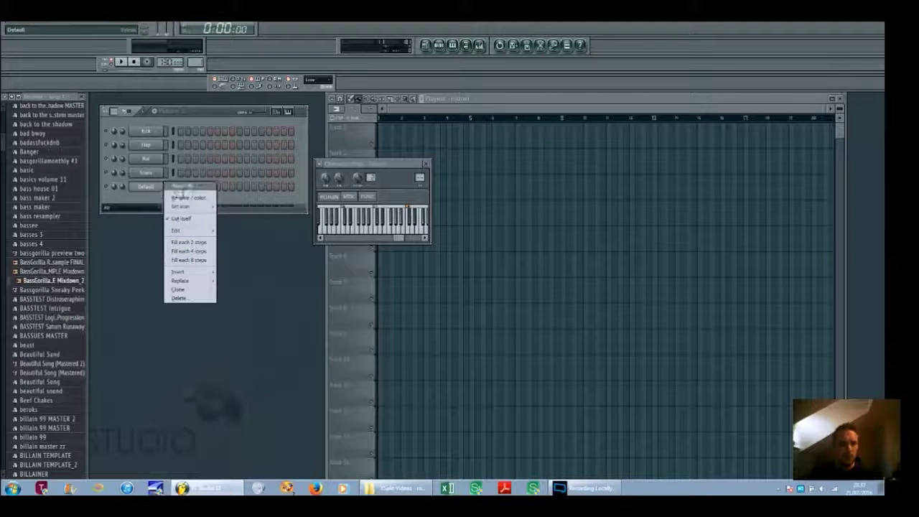
{"action": "left_click", "coordinate": [183, 189]}
{"action": "left_click_drag", "start_coordinate": [189, 192], "coordinate": [192, 196]}
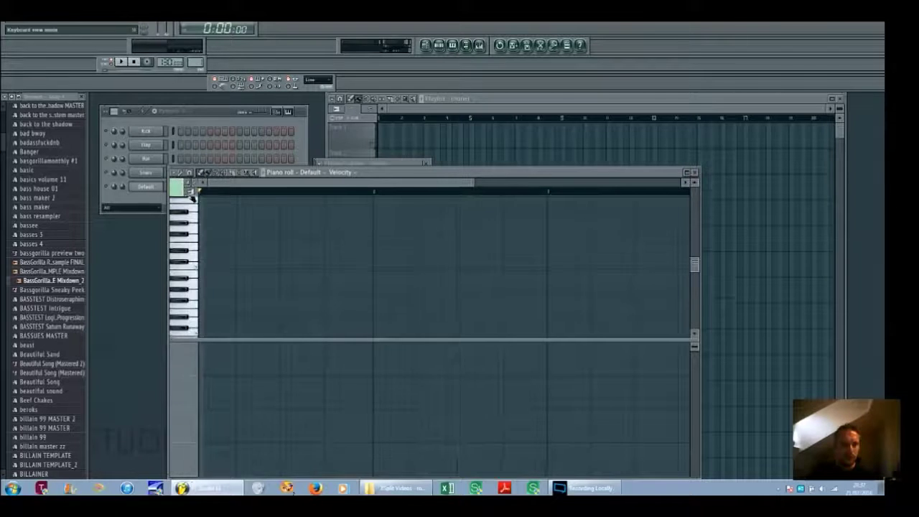
{"action": "left_click", "coordinate": [213, 295]}
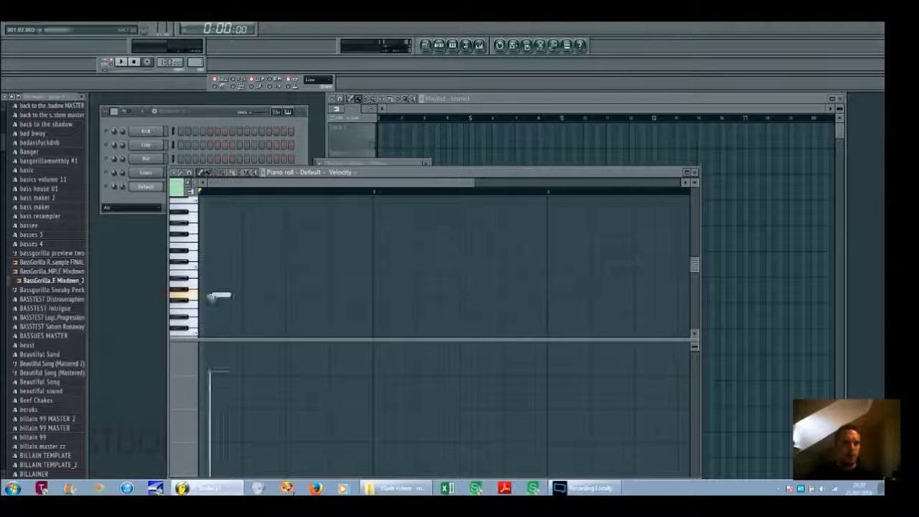
{"action": "left_click_drag", "start_coordinate": [228, 301], "coordinate": [546, 296]}
{"action": "left_click", "coordinate": [122, 62]}
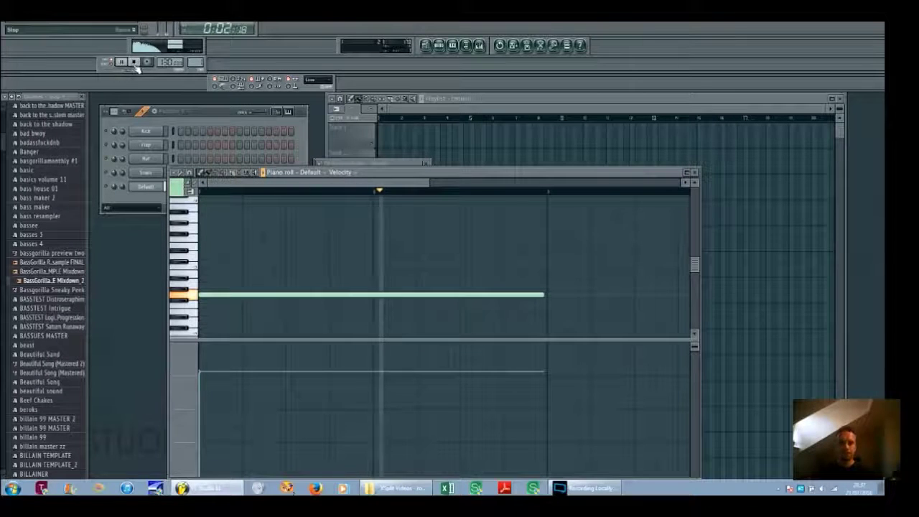
{"action": "left_click", "coordinate": [136, 64]}
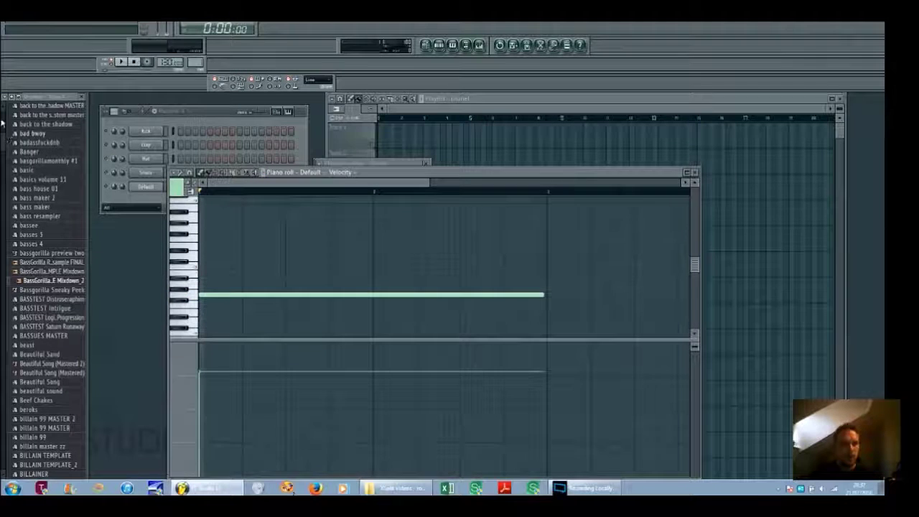
Step: Collapse the browser tree and open the Vocals folder inside the personal data folder's Samples
{"action": "left_click", "coordinate": [20, 99]}
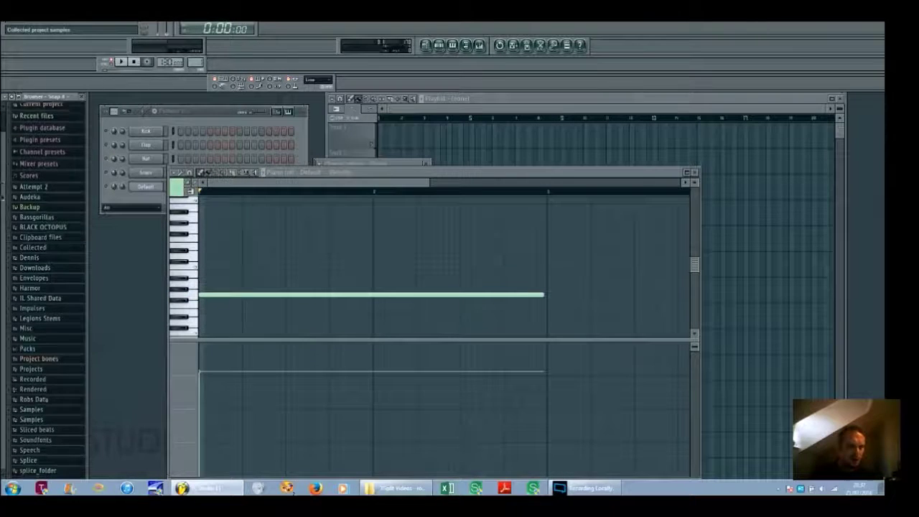
{"action": "scroll", "coordinate": [57, 379], "scroll_direction": "down", "scroll_amount": 2}
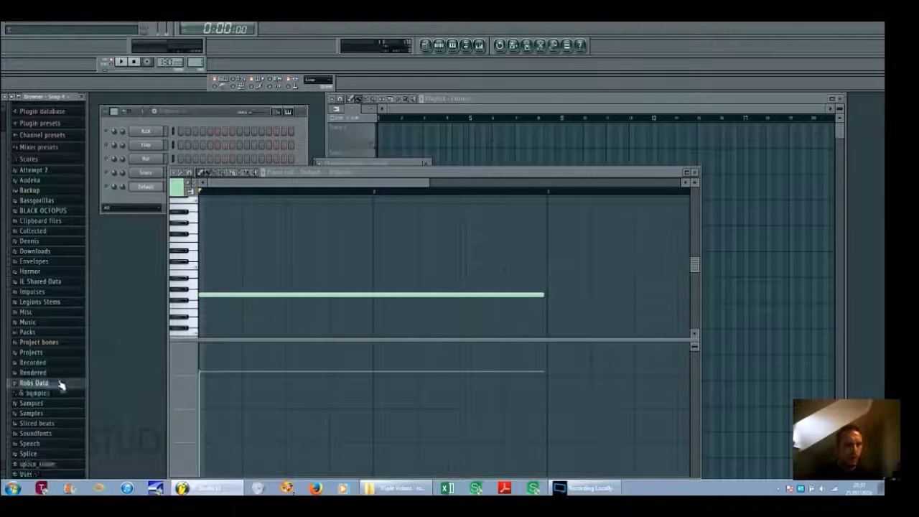
{"action": "left_click", "coordinate": [59, 383]}
{"action": "left_click", "coordinate": [53, 392]}
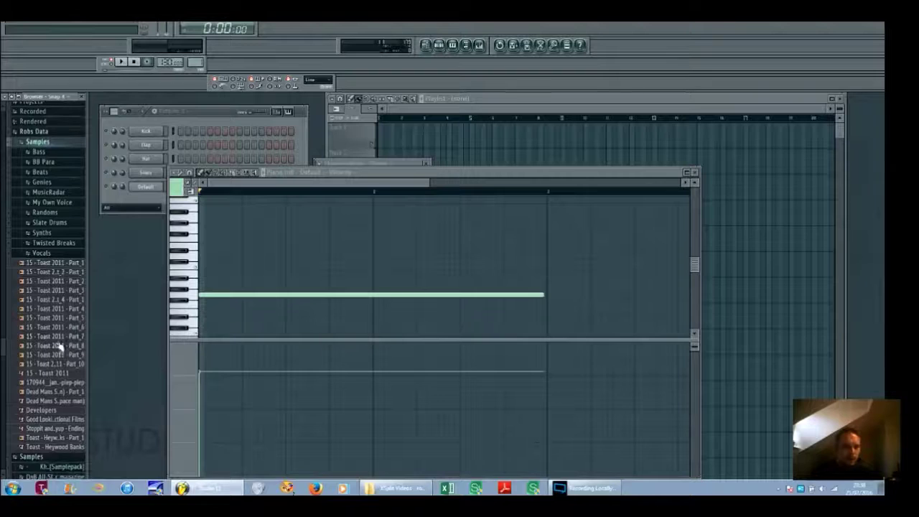
{"action": "scroll", "coordinate": [56, 217], "scroll_direction": "down", "scroll_amount": 10}
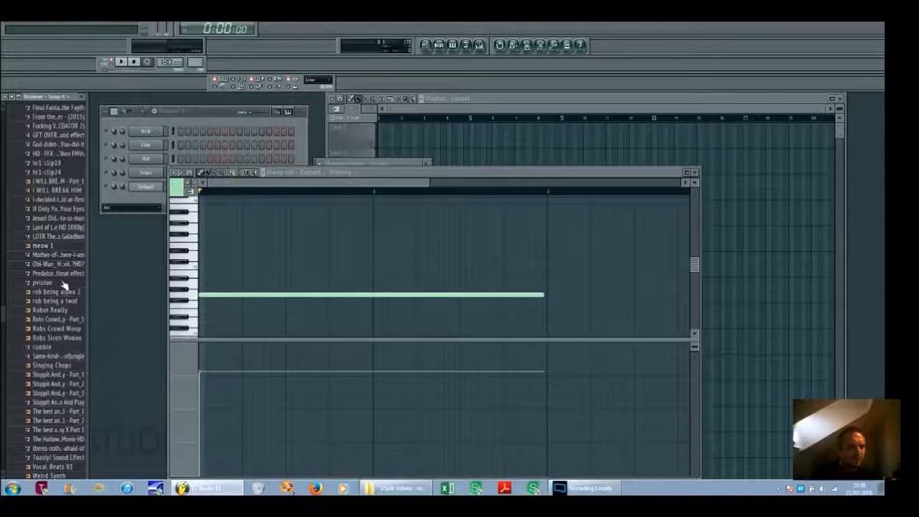
{"action": "scroll", "coordinate": [58, 288], "scroll_direction": "up", "scroll_amount": 8}
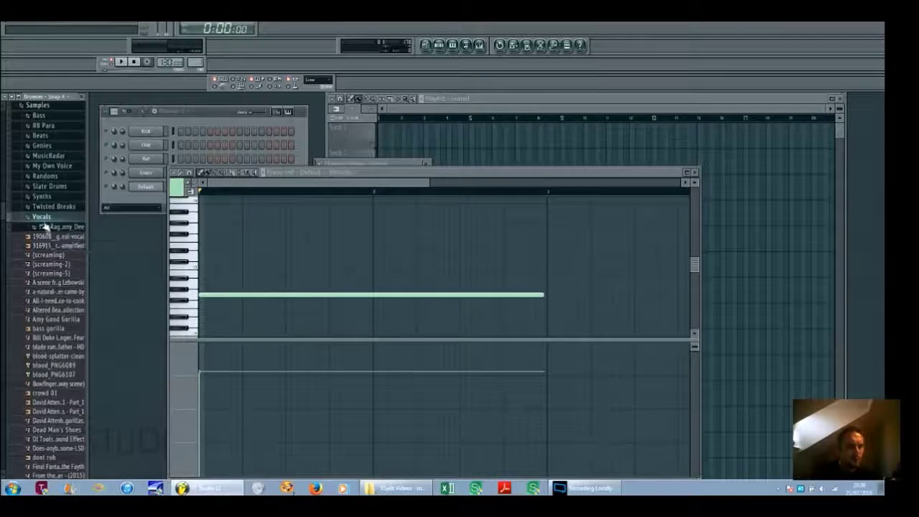
Step: Find the two "being a twat" voice recordings in the Vocals folder and preview both
{"action": "scroll", "coordinate": [58, 273], "scroll_direction": "down", "scroll_amount": 5}
{"action": "scroll", "coordinate": [65, 295], "scroll_direction": "down", "scroll_amount": 5}
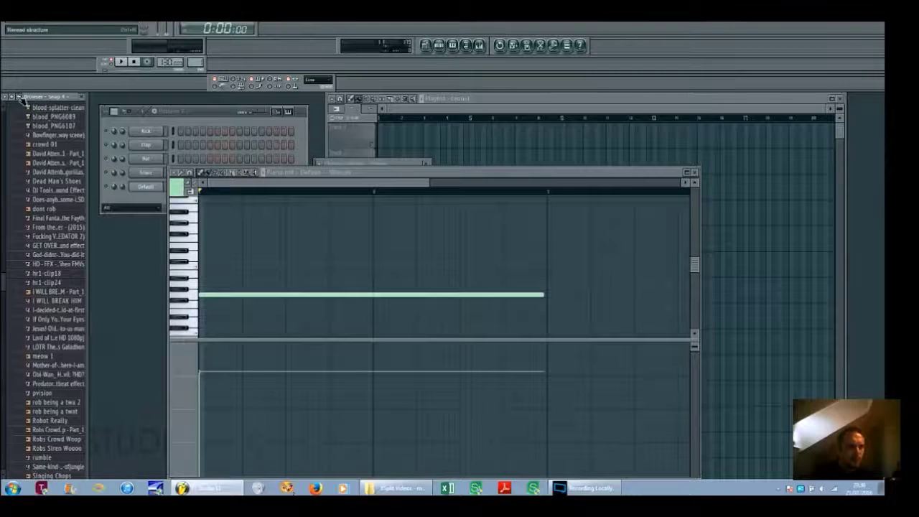
{"action": "scroll", "coordinate": [64, 302], "scroll_direction": "down", "scroll_amount": 5}
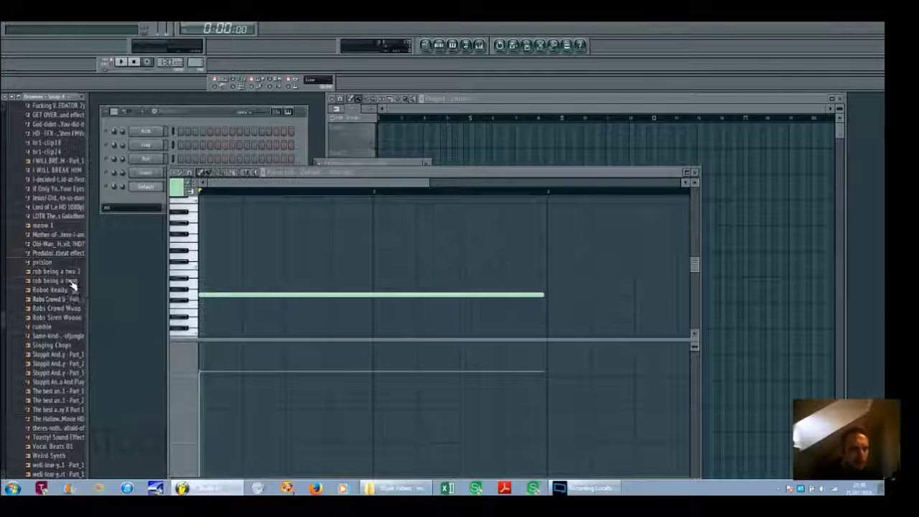
{"action": "left_click", "coordinate": [66, 281]}
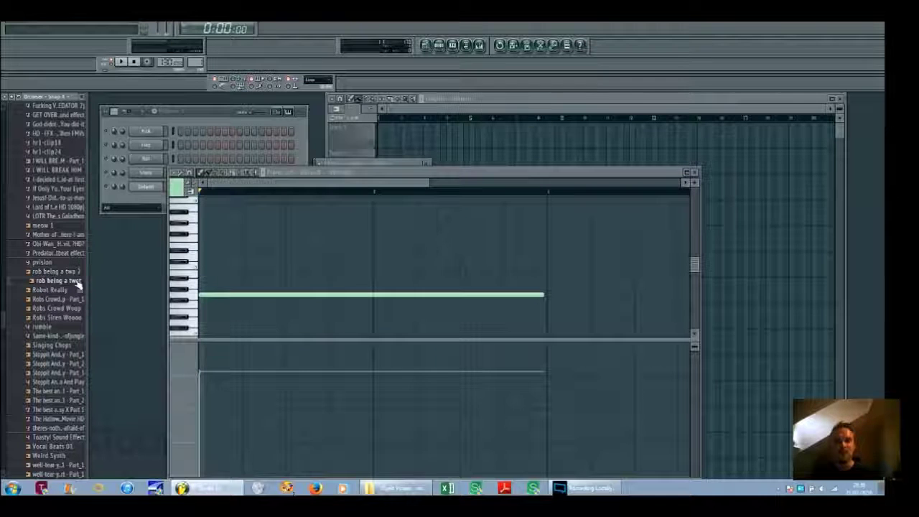
{"action": "left_click", "coordinate": [75, 278]}
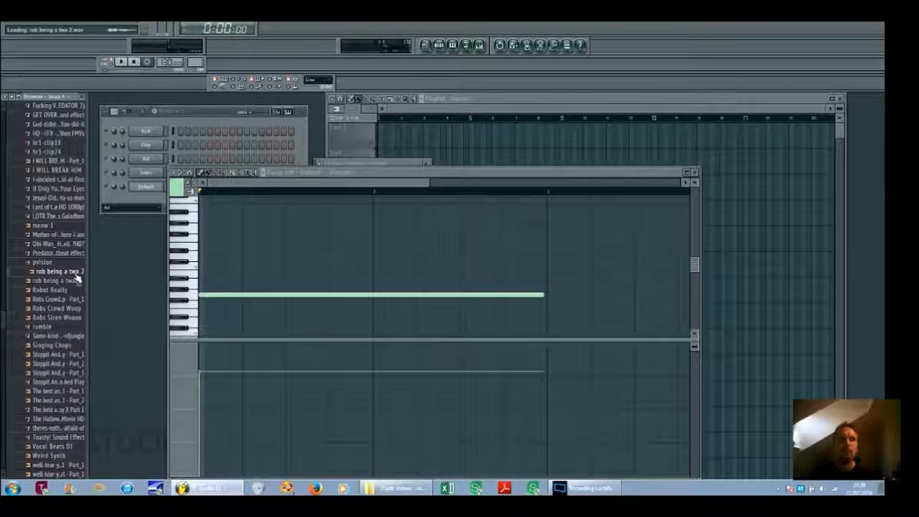
Step: Add the "being a twa 2" vocal as a new channel, trigger it on the first step, and play the pattern
{"action": "key", "text": "F6"}
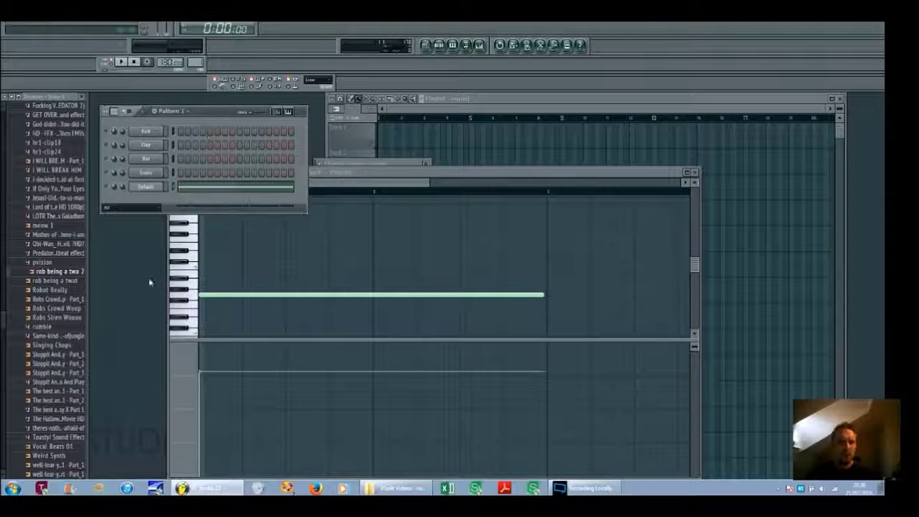
{"action": "left_click_drag", "start_coordinate": [70, 275], "coordinate": [160, 207]}
{"action": "left_click", "coordinate": [181, 201]}
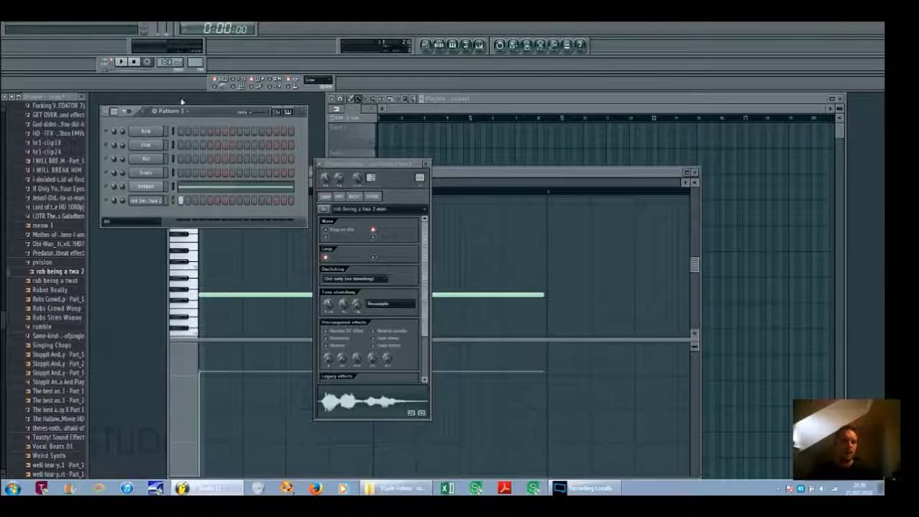
{"action": "left_click", "coordinate": [124, 63]}
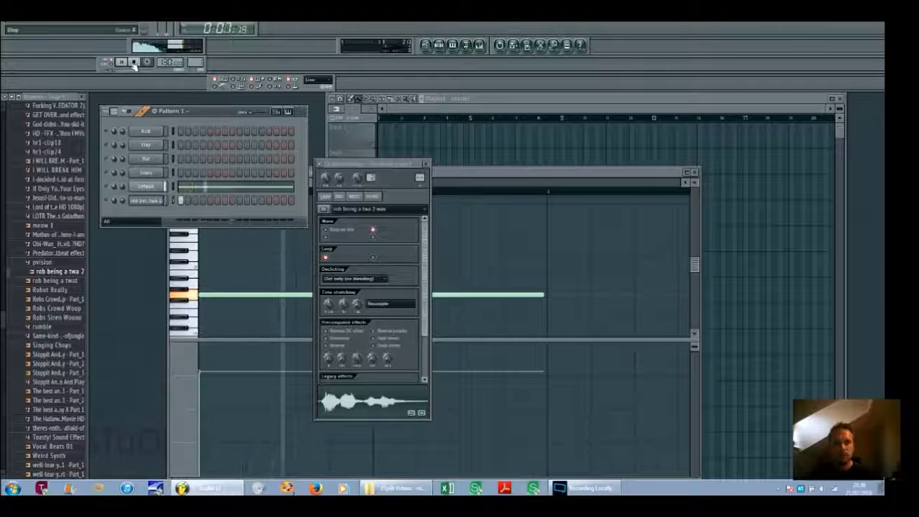
{"action": "left_click", "coordinate": [133, 63]}
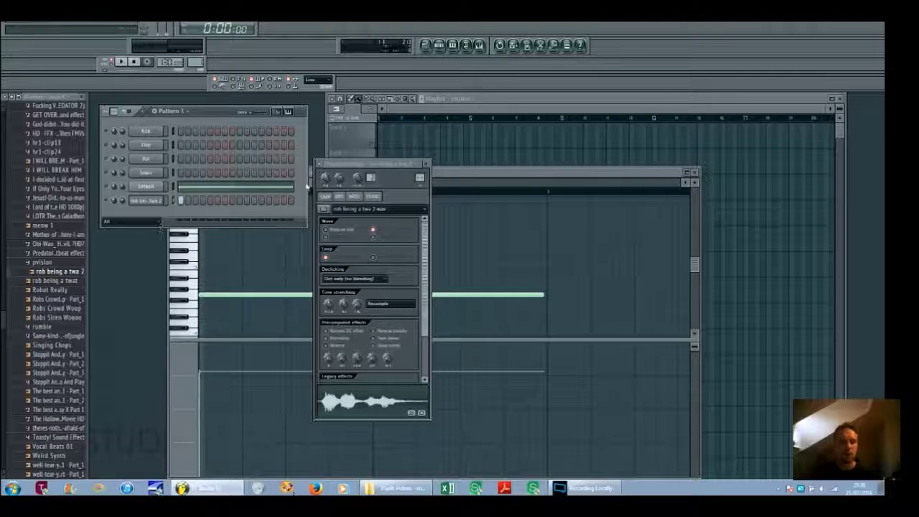
Step: Assign the Sytrus channel to mixer insert 20 and the vocal sample channel to insert 21
{"action": "left_click", "coordinate": [147, 189]}
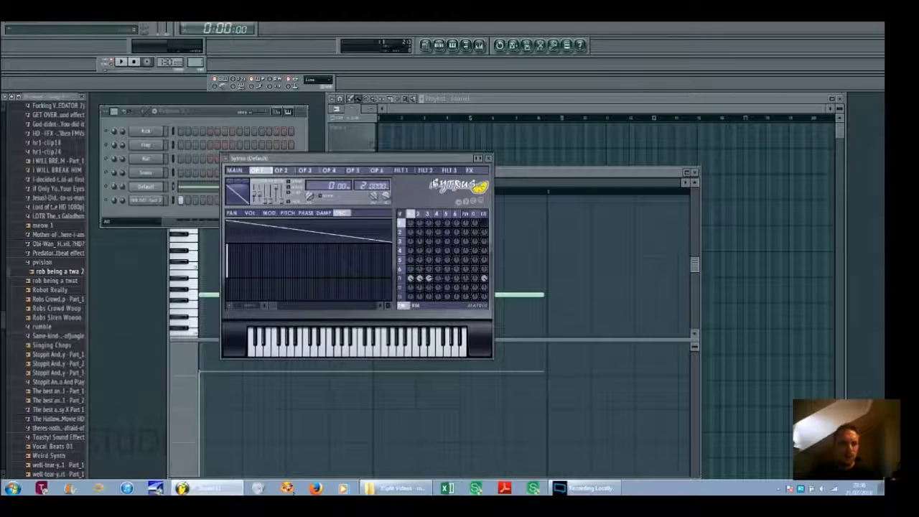
{"action": "left_click_drag", "start_coordinate": [445, 159], "coordinate": [462, 277]}
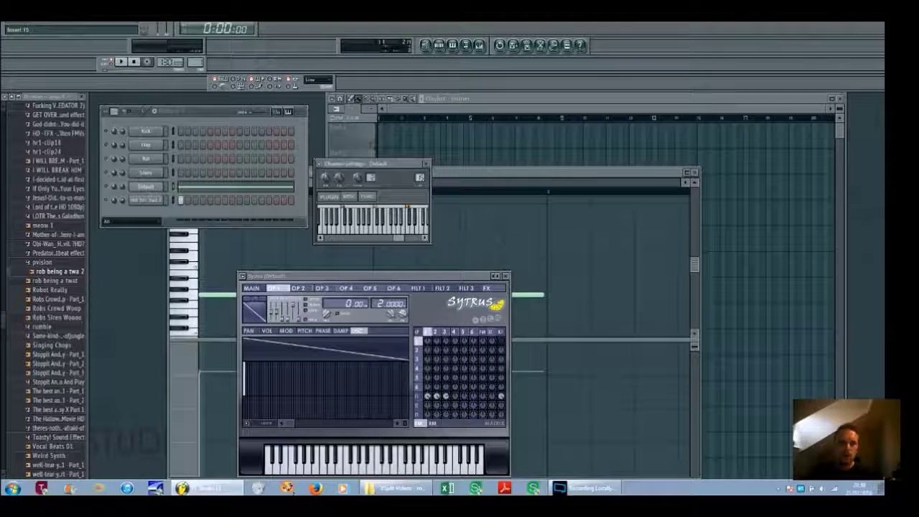
{"action": "left_click", "coordinate": [147, 199]}
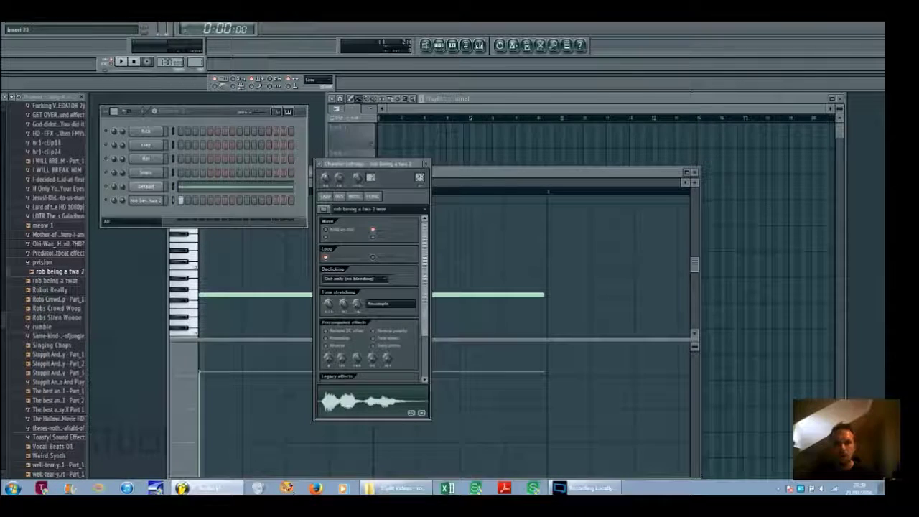
Step: Load Vocodex in the first effect slot of mixer insert 22
{"action": "key", "text": "F9"}
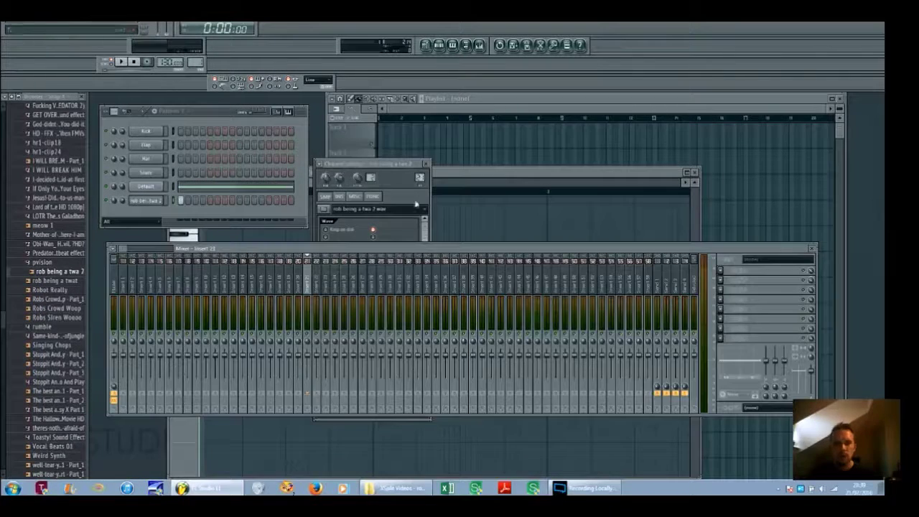
{"action": "left_click", "coordinate": [318, 290]}
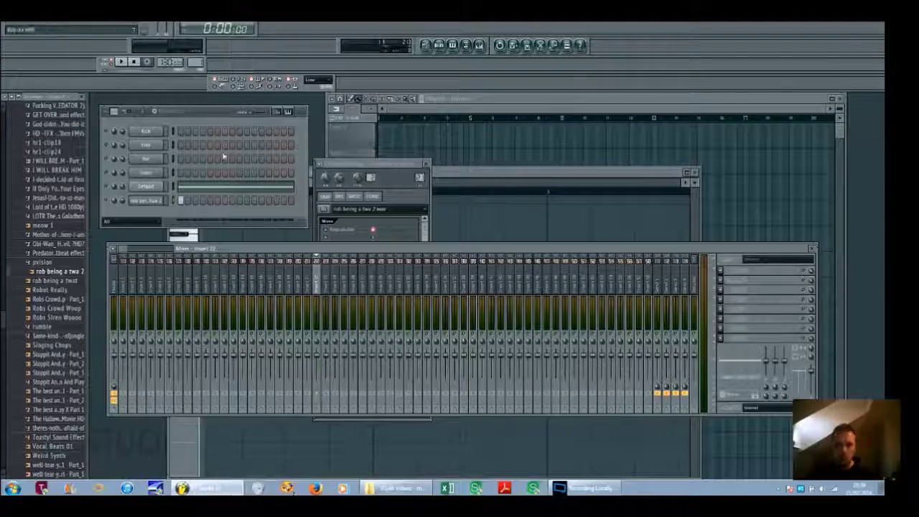
{"action": "left_click", "coordinate": [720, 272]}
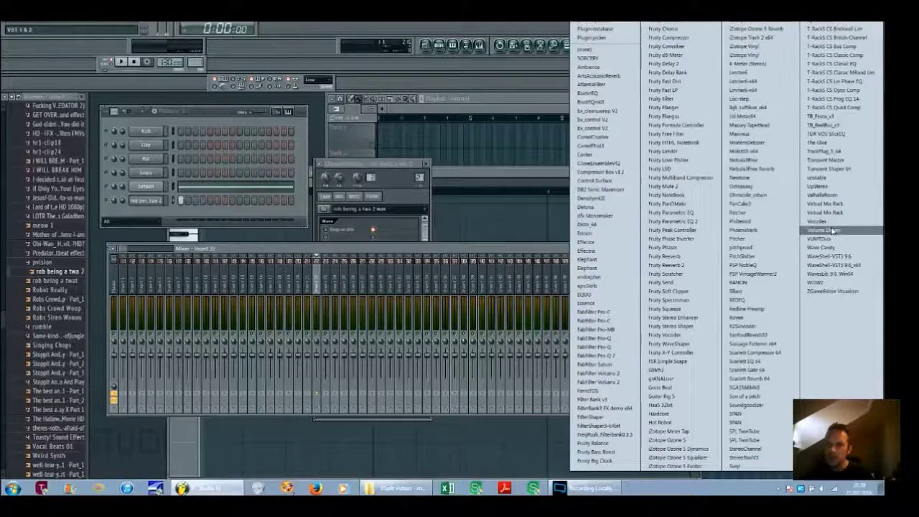
{"action": "left_click", "coordinate": [818, 221]}
{"action": "left_click_drag", "start_coordinate": [272, 167], "coordinate": [460, 126]}
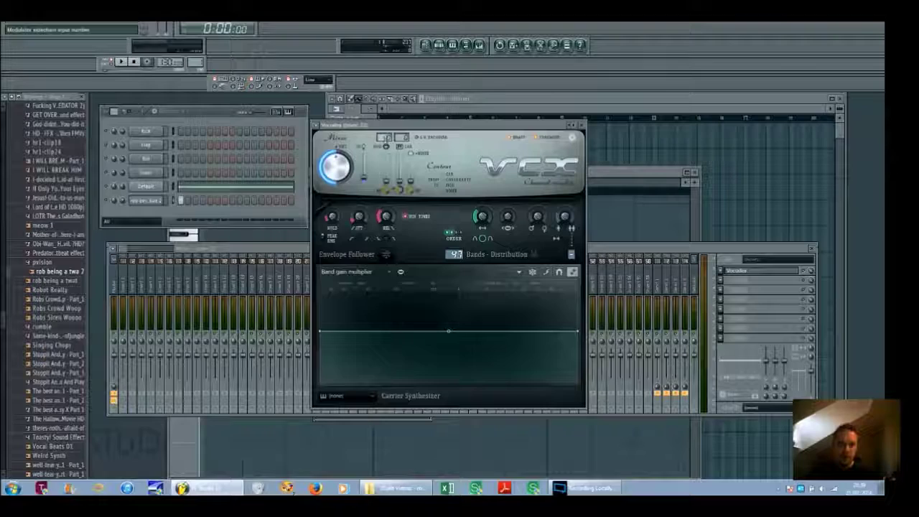
Step: Send mixer inserts 20 and 21 exclusively to insert 22 as inputs for Vocodex
{"action": "left_click", "coordinate": [331, 346]}
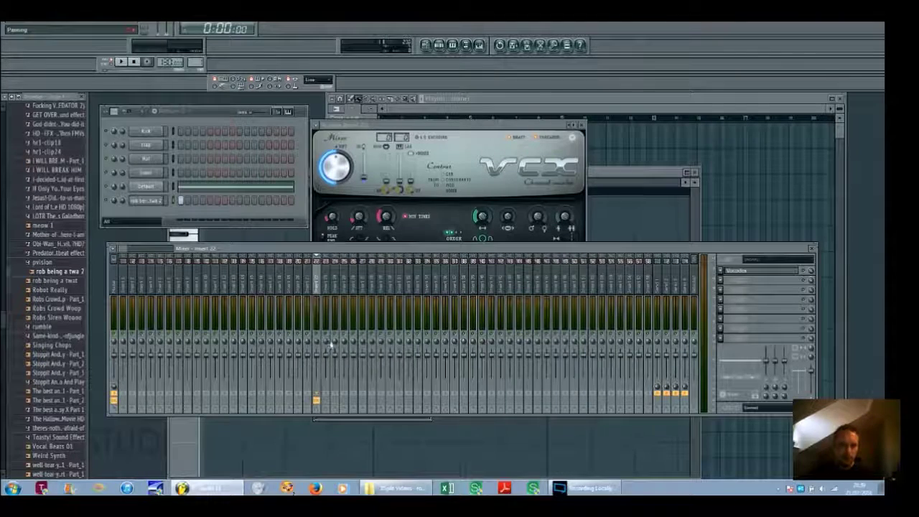
{"action": "left_click", "coordinate": [298, 287]}
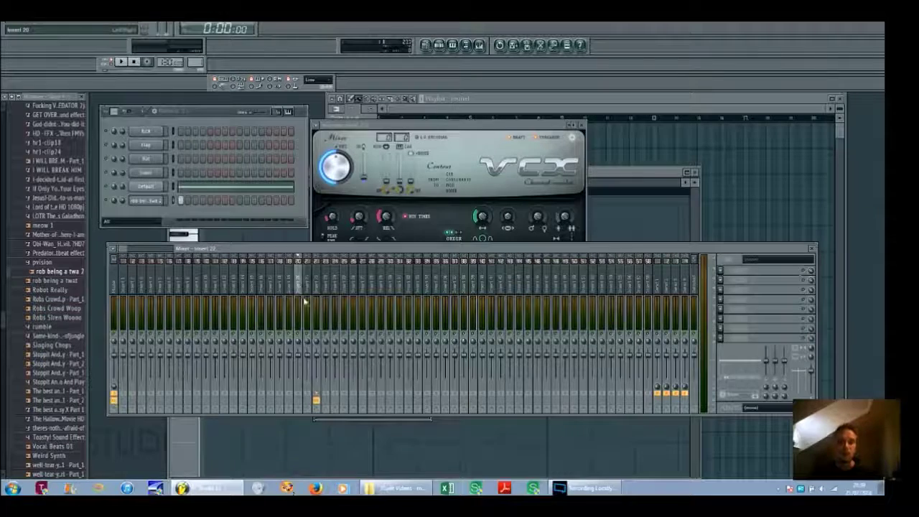
{"action": "right_click", "coordinate": [317, 397]}
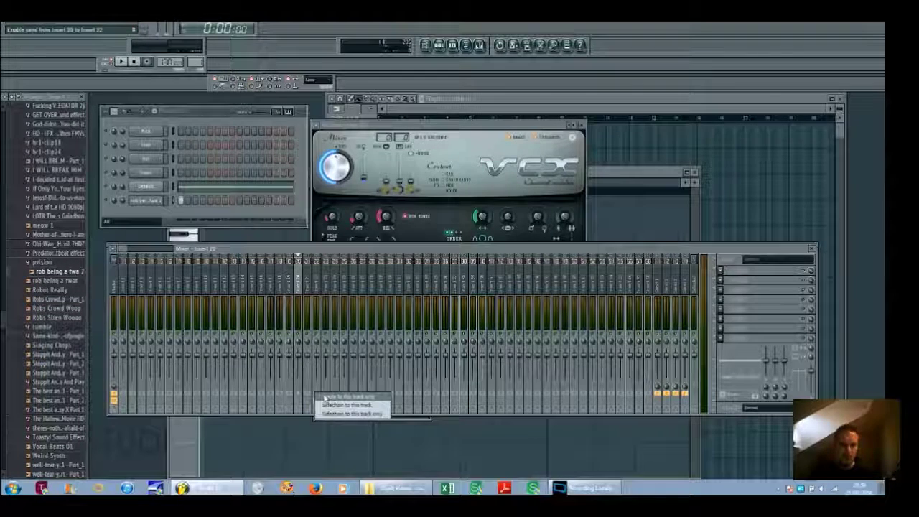
{"action": "left_click", "coordinate": [326, 397]}
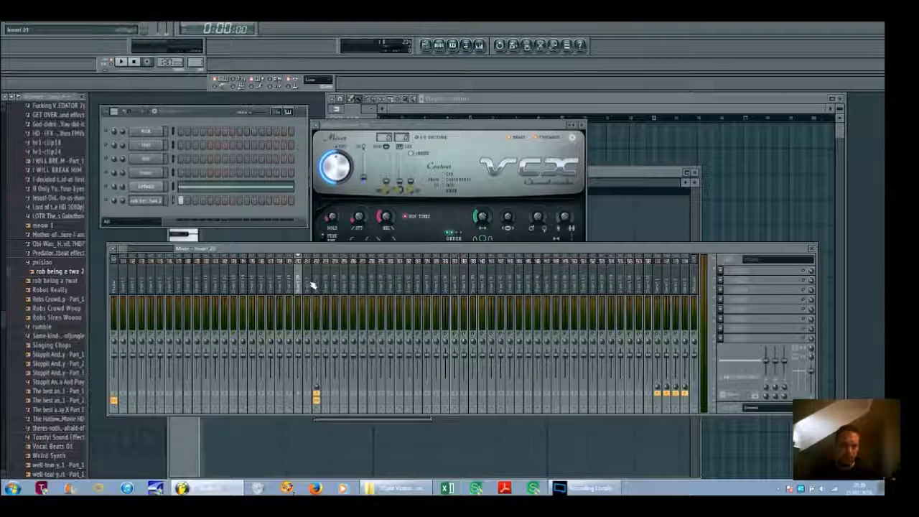
{"action": "right_click", "coordinate": [317, 396]}
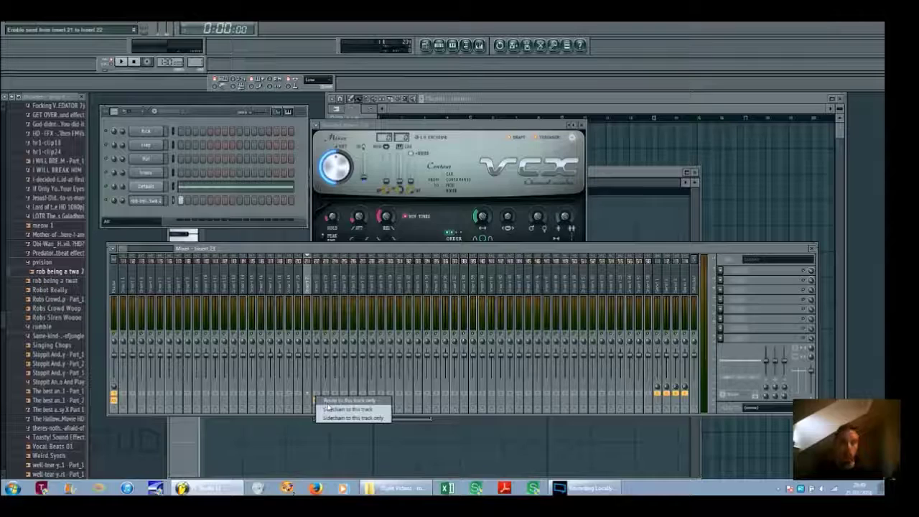
{"action": "left_click", "coordinate": [345, 408]}
Step: Set Vocodex's modulator sidechain input to the vocal on insert 21 and its carrier input to Sytrus on insert 20
{"action": "left_click", "coordinate": [315, 284]}
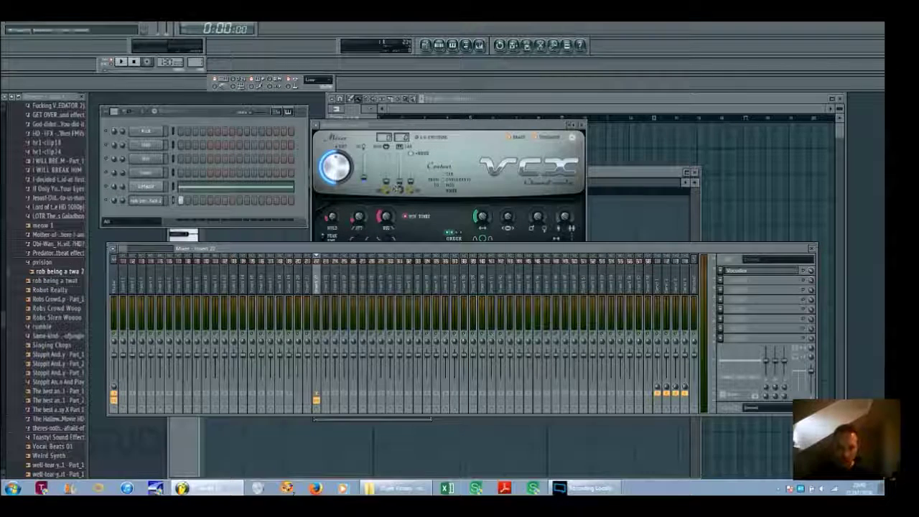
{"action": "left_click", "coordinate": [386, 138]}
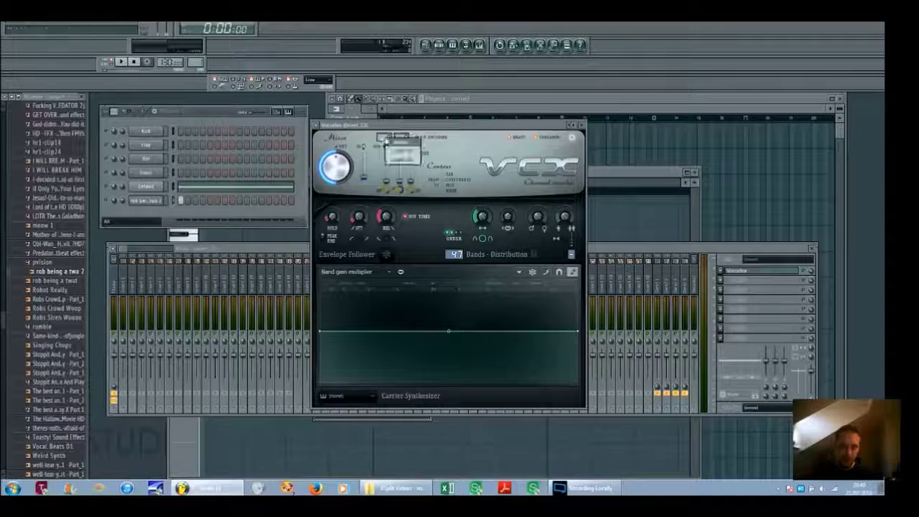
{"action": "left_click", "coordinate": [388, 161]}
{"action": "left_click", "coordinate": [385, 137]}
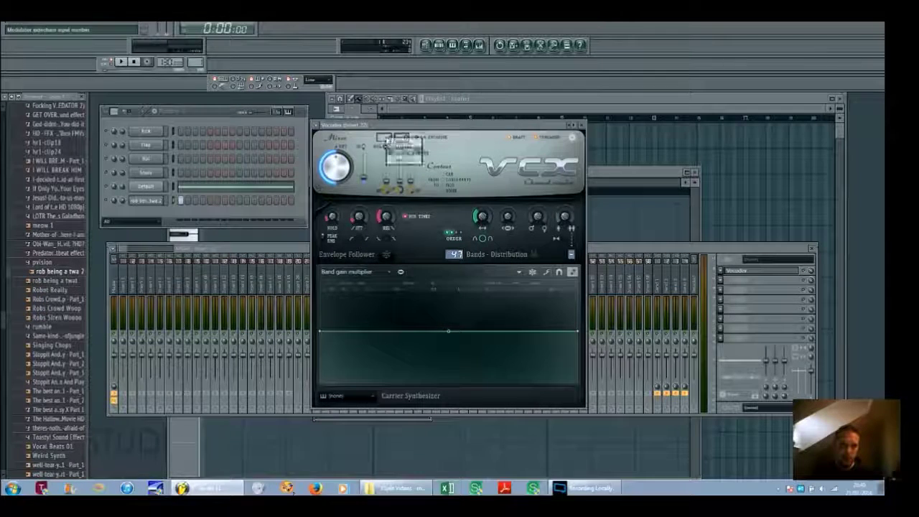
{"action": "left_click", "coordinate": [395, 159]}
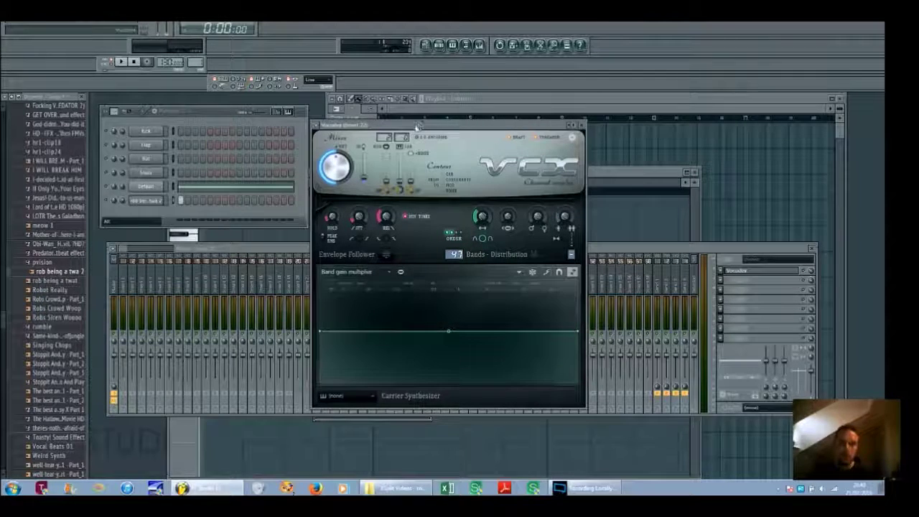
{"action": "left_click", "coordinate": [401, 138]}
{"action": "left_click", "coordinate": [420, 152]}
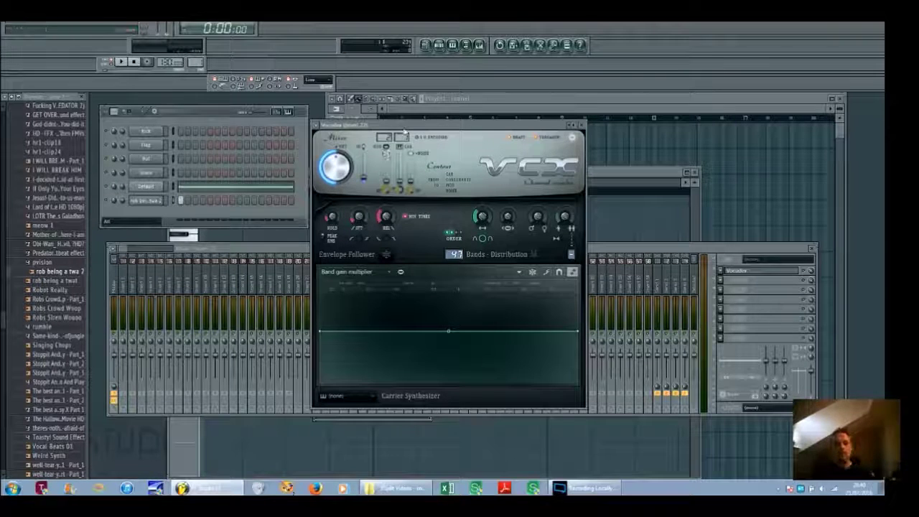
Step: Reposition the Vocodex window, audition the vocal sample, and play the pattern through the vocoder
{"action": "left_click_drag", "start_coordinate": [406, 126], "coordinate": [417, 128]}
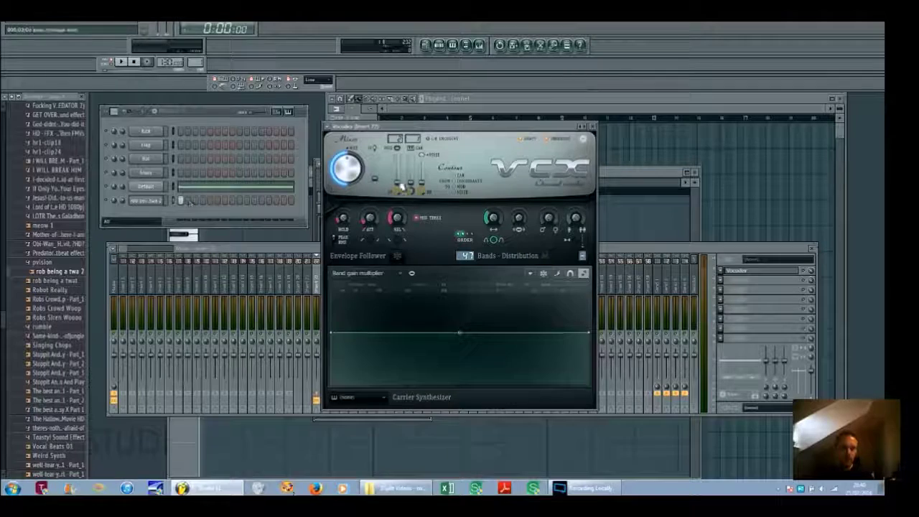
{"action": "left_click_drag", "start_coordinate": [467, 138], "coordinate": [494, 138]}
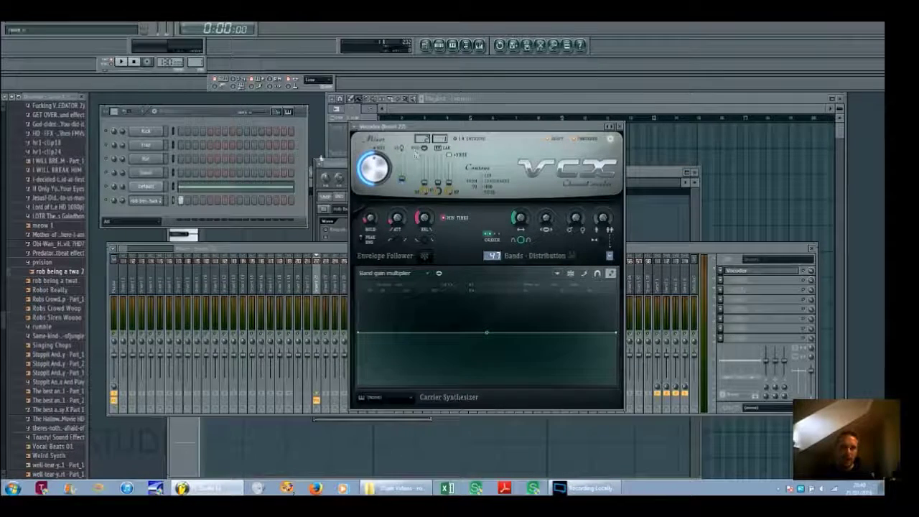
{"action": "left_click", "coordinate": [149, 202]}
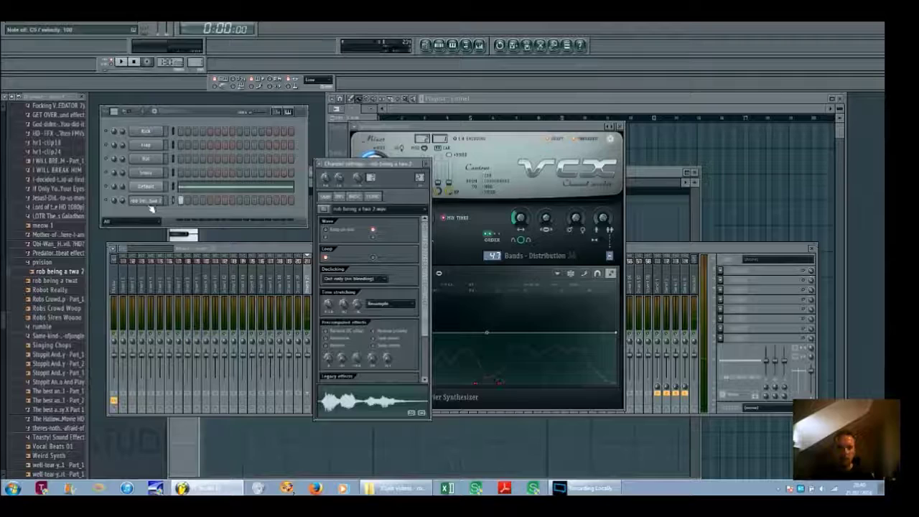
{"action": "left_click", "coordinate": [66, 274]}
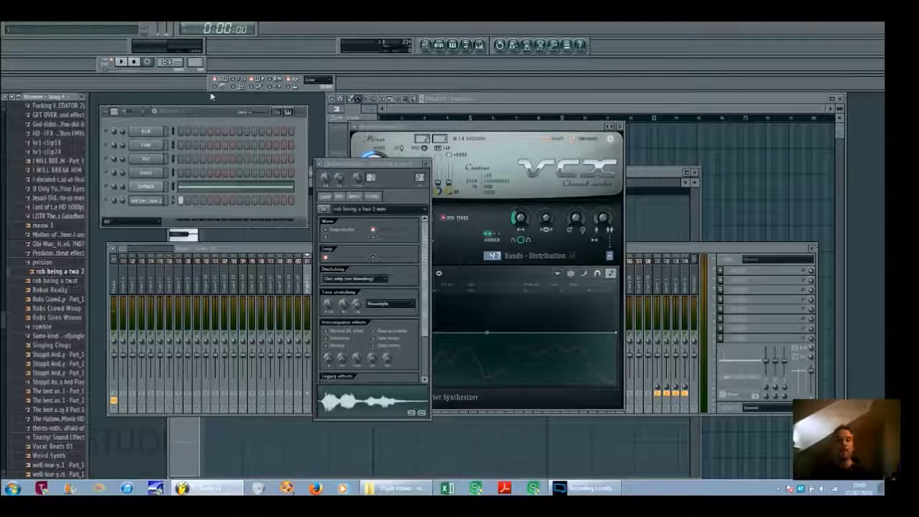
{"action": "left_click", "coordinate": [124, 63]}
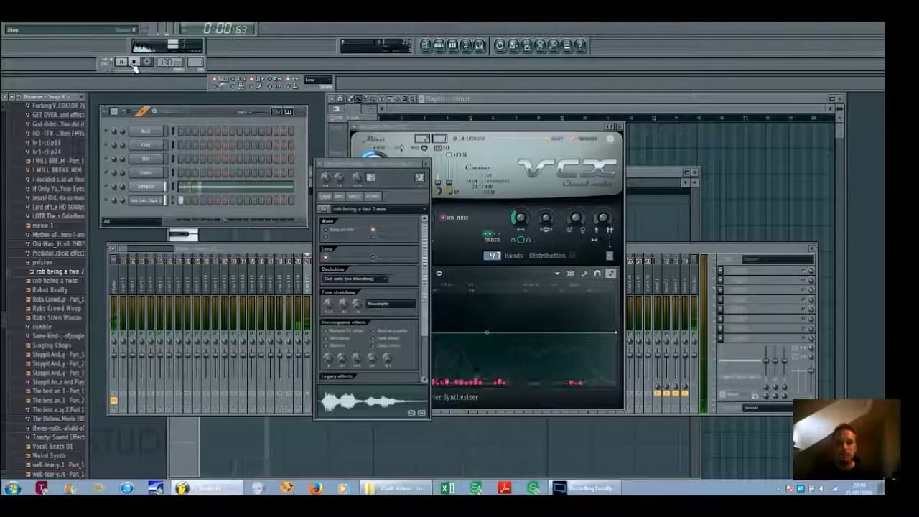
Step: Stop playback, reposition the Vocodex window beside the channel list, and play the pattern through the vocoder again
{"action": "left_click", "coordinate": [133, 63]}
{"action": "left_click_drag", "start_coordinate": [420, 130], "coordinate": [409, 136]}
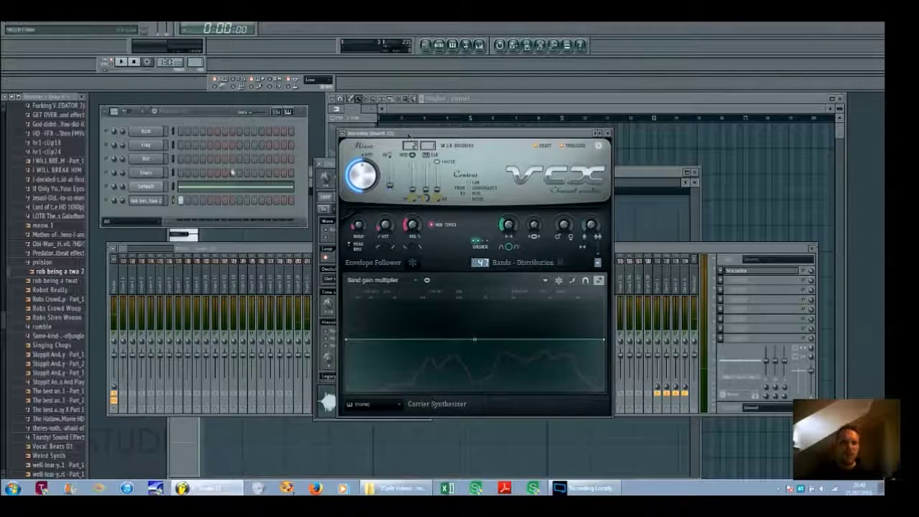
{"action": "left_click", "coordinate": [135, 199]}
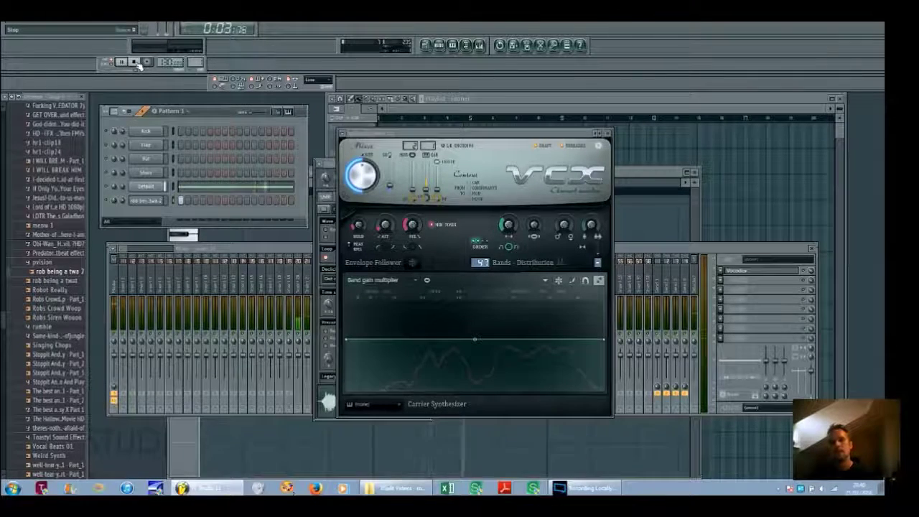
{"action": "left_click", "coordinate": [140, 63]}
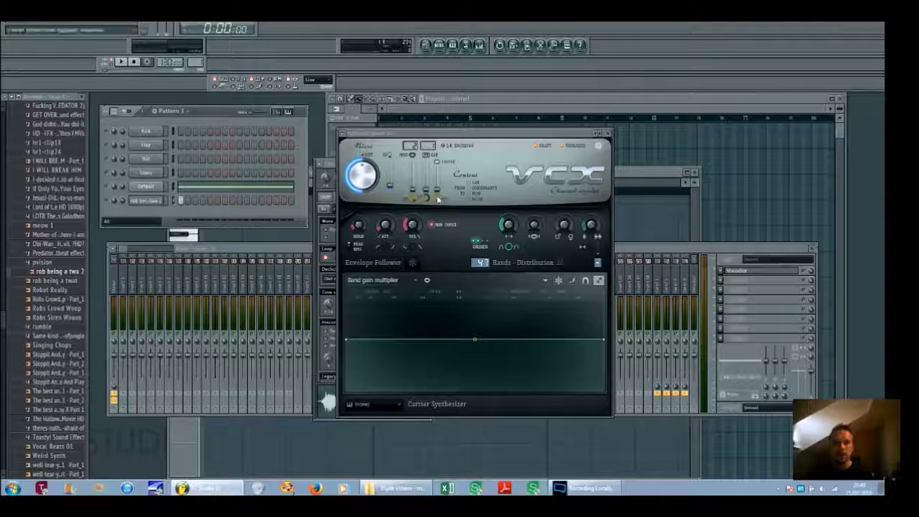
Step: Shorten the Sytrus channel's sustained note to one bar and play the pattern with the Vocodex window in front
{"action": "left_click", "coordinate": [213, 189]}
{"action": "left_click", "coordinate": [213, 189]}
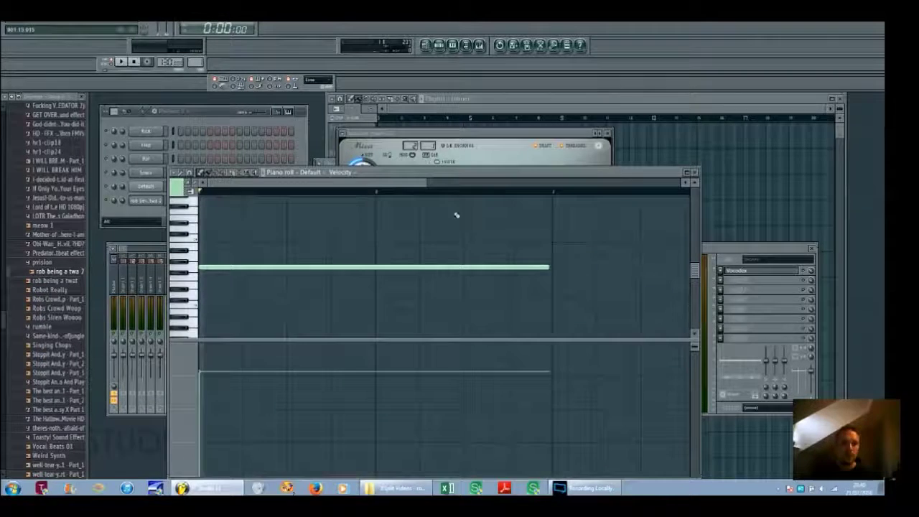
{"action": "left_click_drag", "start_coordinate": [548, 267], "coordinate": [372, 261]}
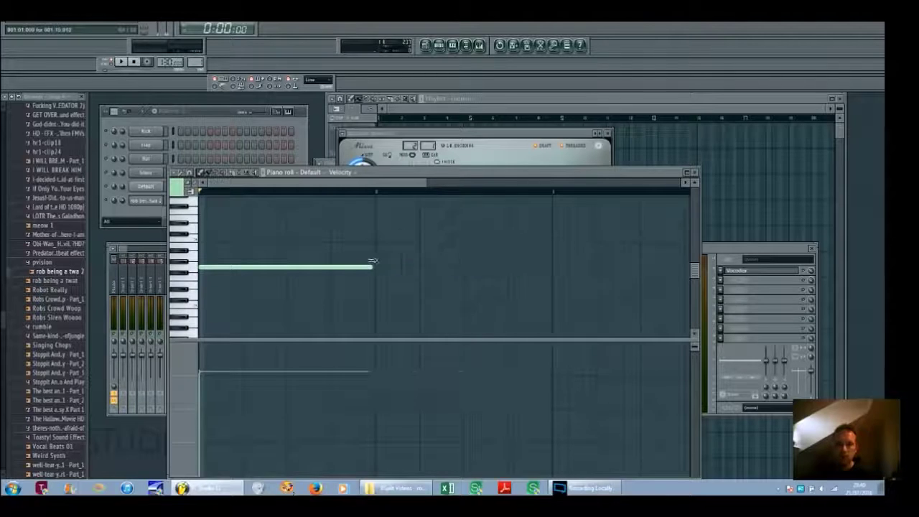
{"action": "left_click", "coordinate": [194, 109]}
{"action": "left_click", "coordinate": [121, 62]}
{"action": "left_click", "coordinate": [474, 145]}
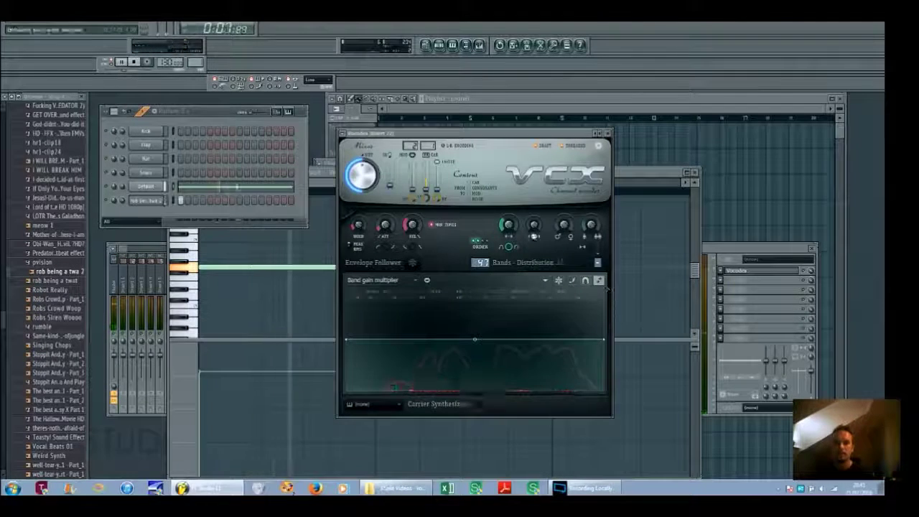
Step: During playback, adjust Vocodex's band distribution with a shifted formant, a x3.101 bandwidth multiplier and near-maximum bandwidth
{"action": "left_click_drag", "start_coordinate": [564, 226], "coordinate": [594, 216]}
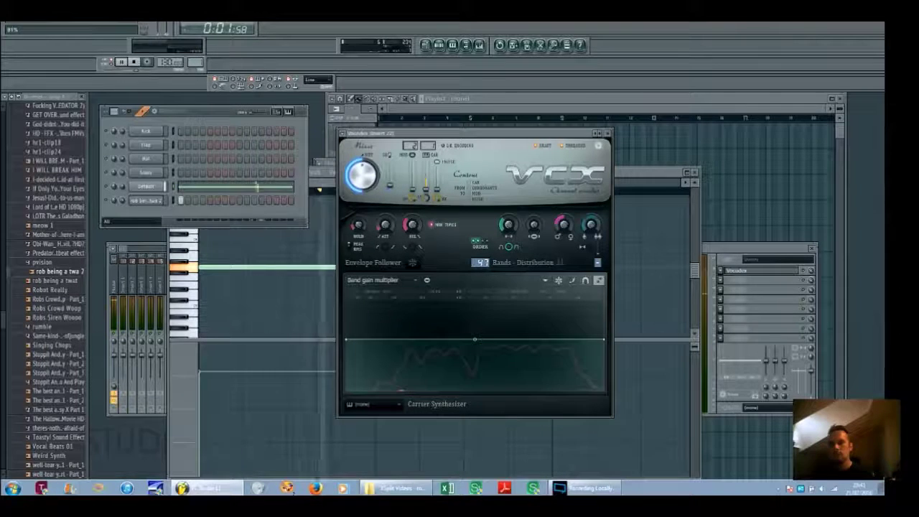
{"action": "left_click_drag", "start_coordinate": [426, 189], "coordinate": [426, 175]}
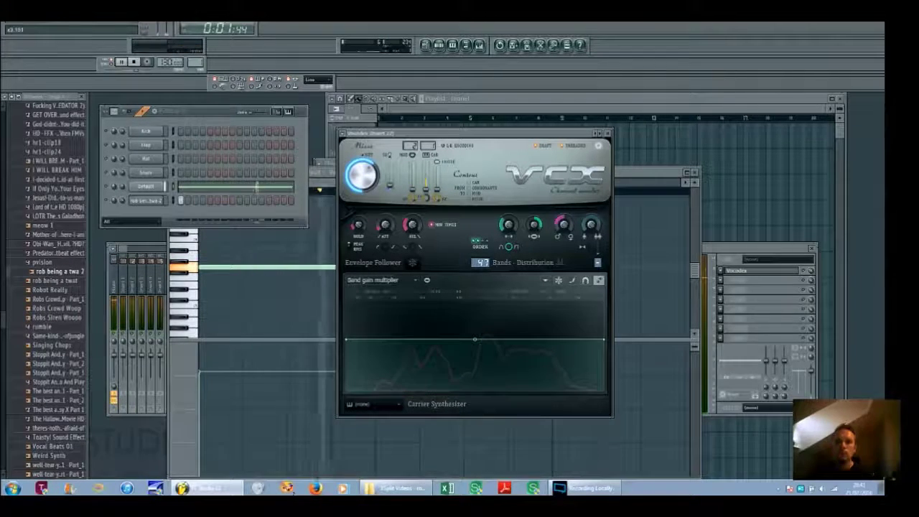
{"action": "mouse_move", "coordinate": [506, 230]}
{"action": "left_mouse_down"}
{"action": "mouse_move", "coordinate": [507, 247]}
{"action": "mouse_move", "coordinate": [507, 218]}
{"action": "left_mouse_up"}
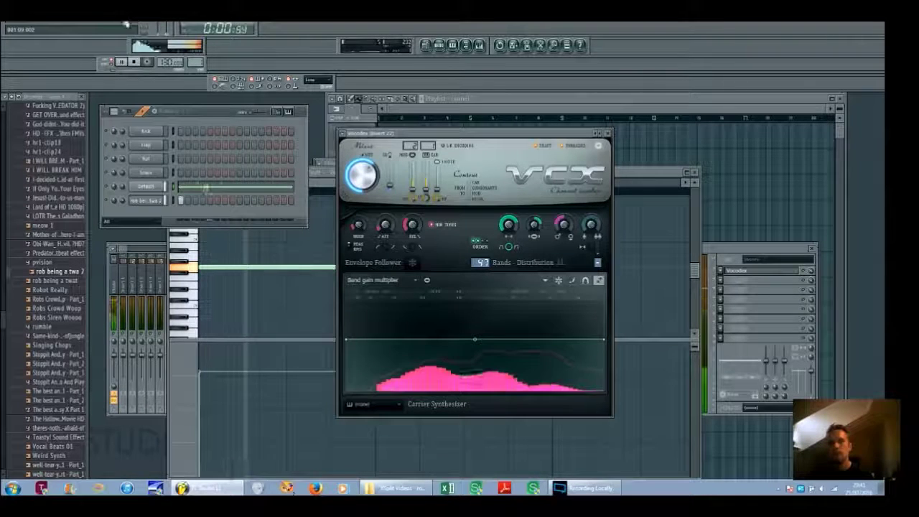
{"action": "key", "text": "space"}
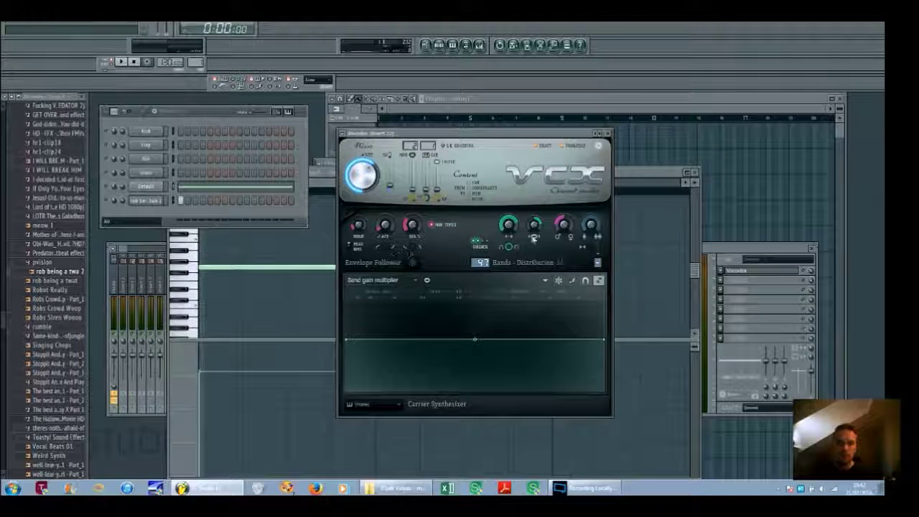
Step: Nudge the Vocodex window and play the pattern to compare a narrower bandwidth with the wide one
{"action": "left_click_drag", "start_coordinate": [566, 229], "coordinate": [564, 249]}
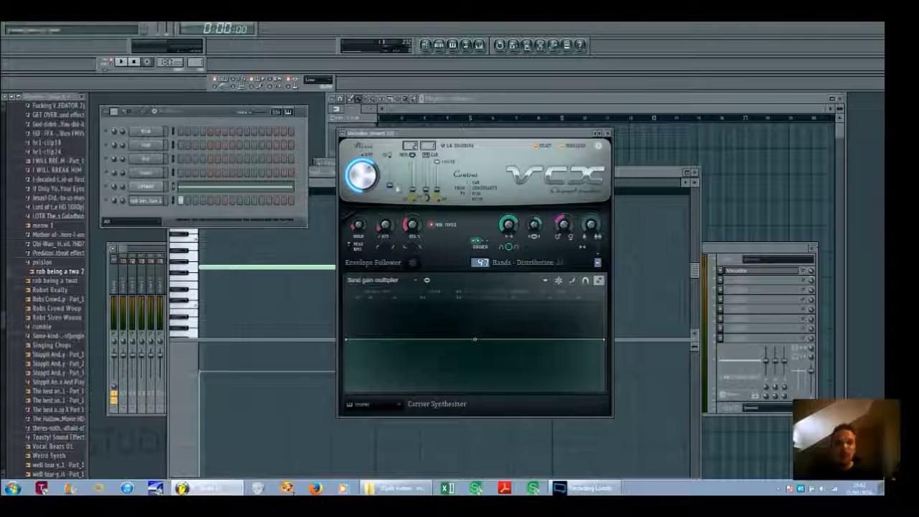
{"action": "left_click_drag", "start_coordinate": [410, 138], "coordinate": [415, 140]}
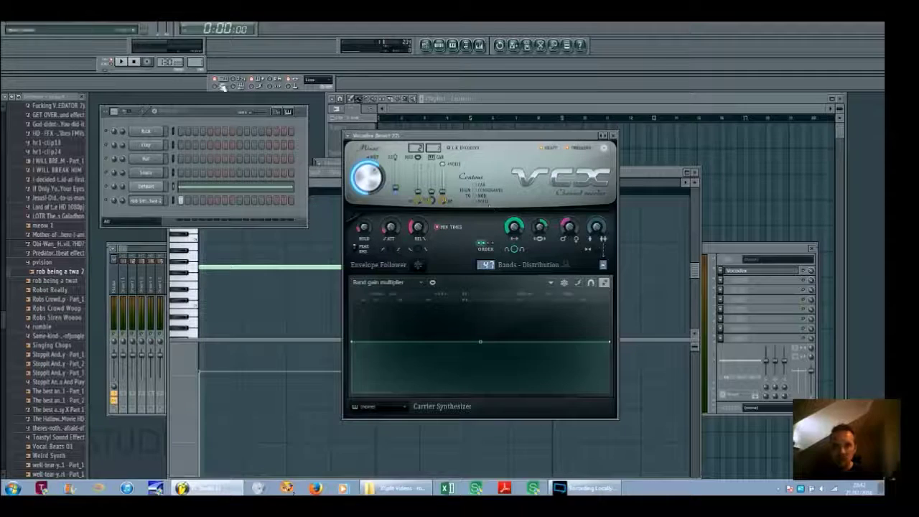
{"action": "left_click", "coordinate": [123, 64]}
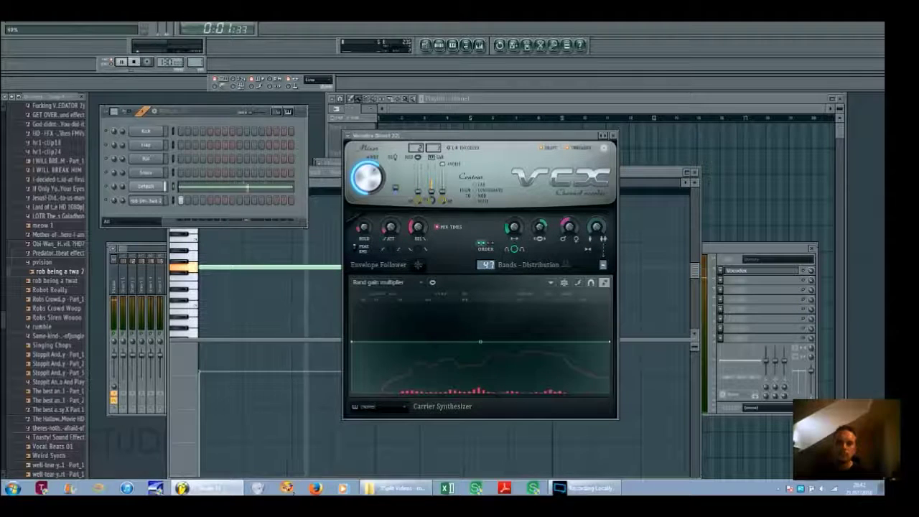
{"action": "left_click", "coordinate": [134, 63]}
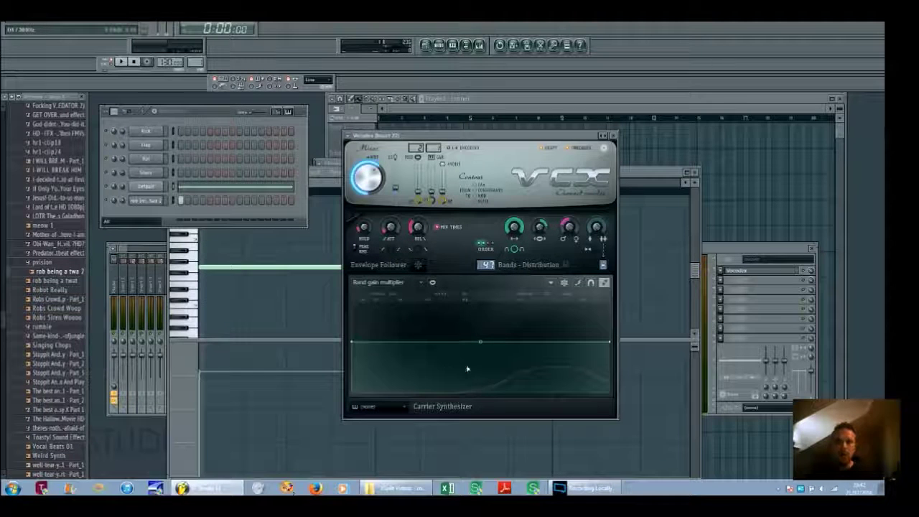
Step: Shape the band gain multiplier curve with raised low and high bands and a dip in the middle, refining it during playback
{"action": "mouse_move", "coordinate": [378, 336]}
{"action": "left_mouse_down"}
{"action": "mouse_move", "coordinate": [400, 329]}
{"action": "mouse_move", "coordinate": [456, 363]}
{"action": "mouse_move", "coordinate": [480, 344]}
{"action": "mouse_move", "coordinate": [529, 328]}
{"action": "mouse_move", "coordinate": [538, 349]}
{"action": "mouse_move", "coordinate": [560, 321]}
{"action": "left_mouse_up"}
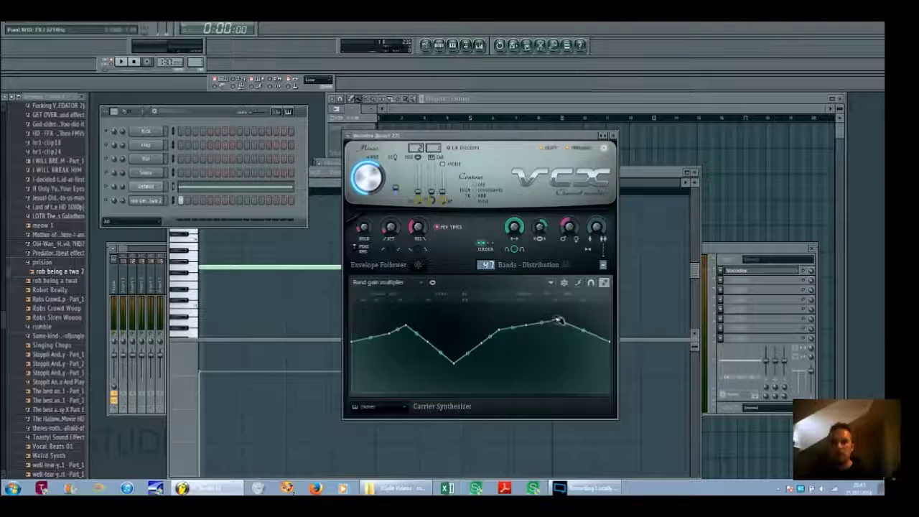
{"action": "left_click", "coordinate": [121, 62]}
{"action": "mouse_move", "coordinate": [453, 363]}
{"action": "left_mouse_down"}
{"action": "mouse_move", "coordinate": [431, 370]}
{"action": "mouse_move", "coordinate": [467, 367]}
{"action": "left_mouse_up"}
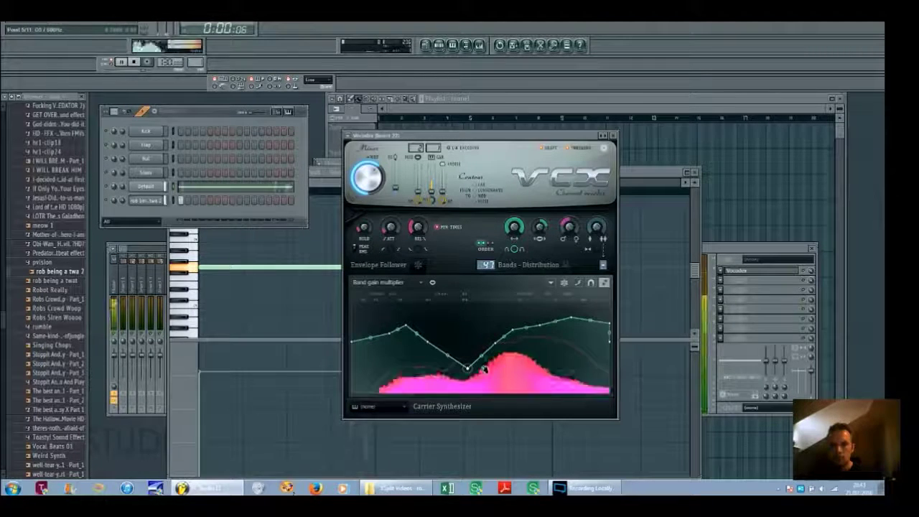
{"action": "left_click_drag", "start_coordinate": [410, 328], "coordinate": [389, 314]}
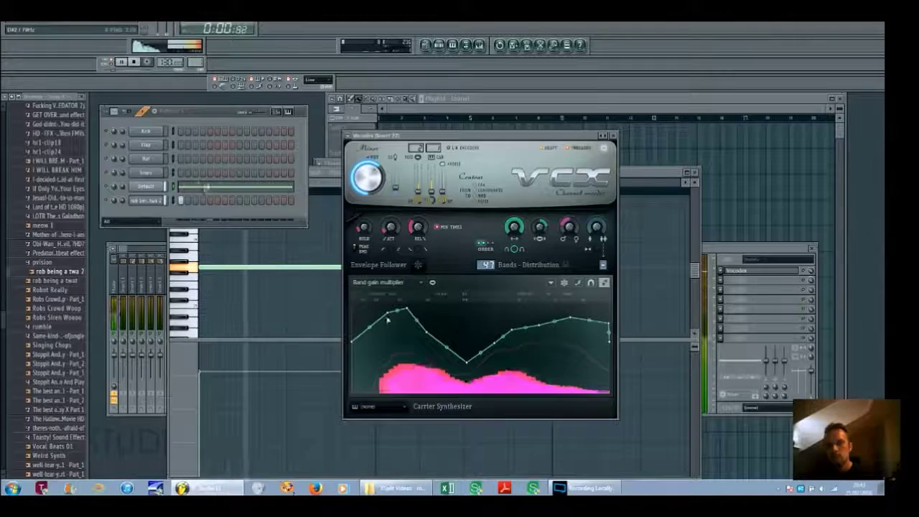
{"action": "left_click", "coordinate": [135, 63]}
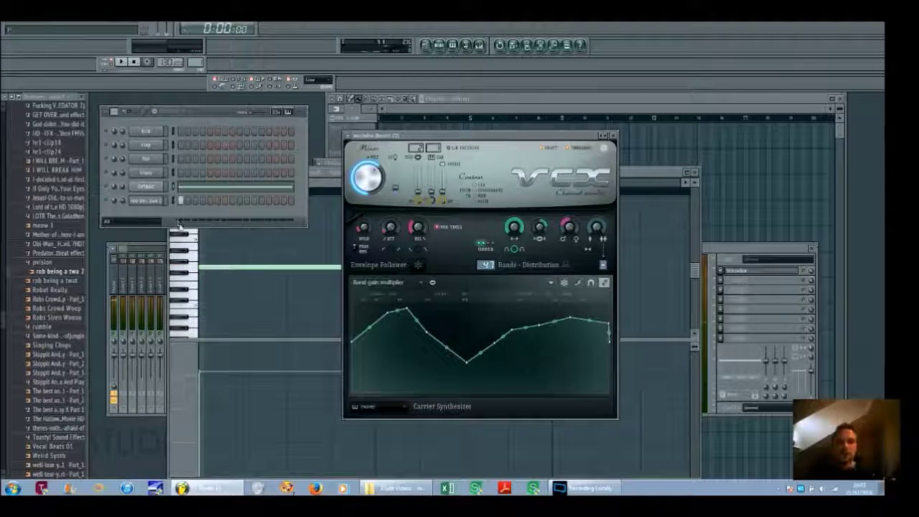
Step: Add a short slide note above the long note near the start of the Sytrus piano roll and audition it
{"action": "left_click", "coordinate": [205, 195]}
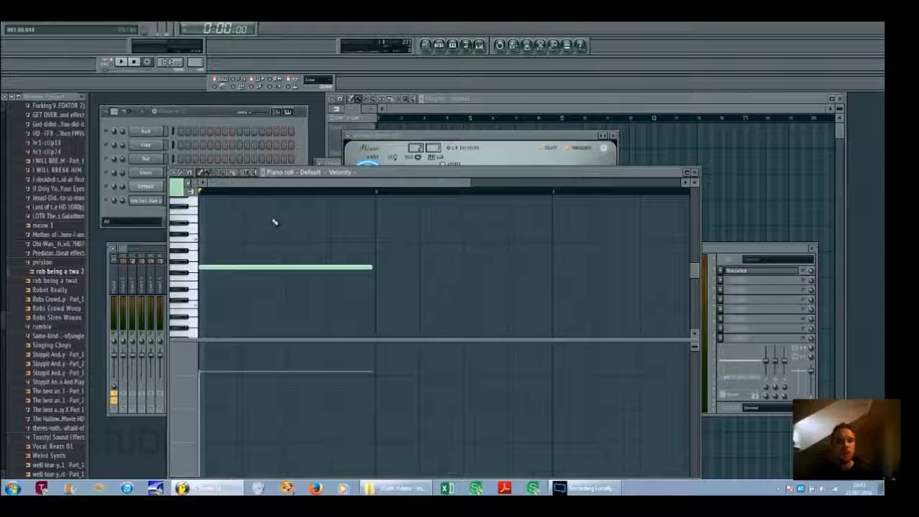
{"action": "left_click", "coordinate": [217, 212]}
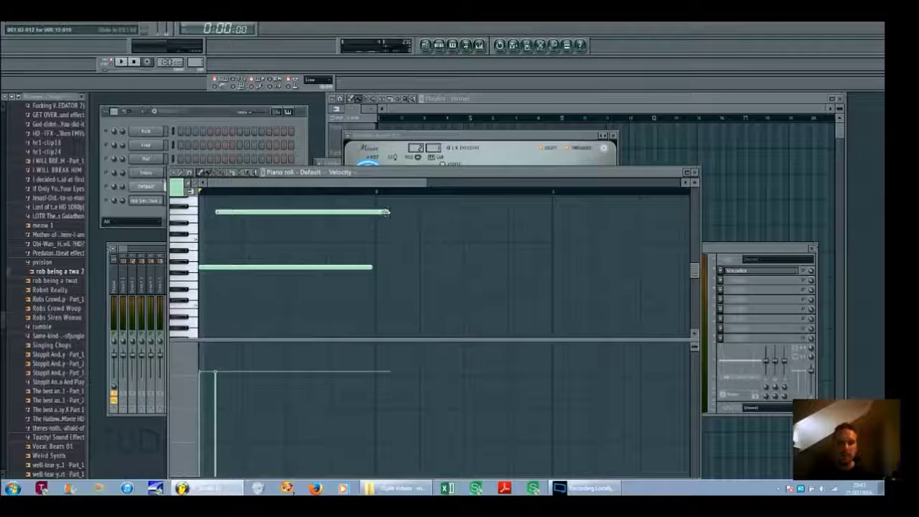
{"action": "left_click_drag", "start_coordinate": [385, 212], "coordinate": [230, 213]}
{"action": "left_click", "coordinate": [227, 217]}
{"action": "right_click", "coordinate": [229, 218]}
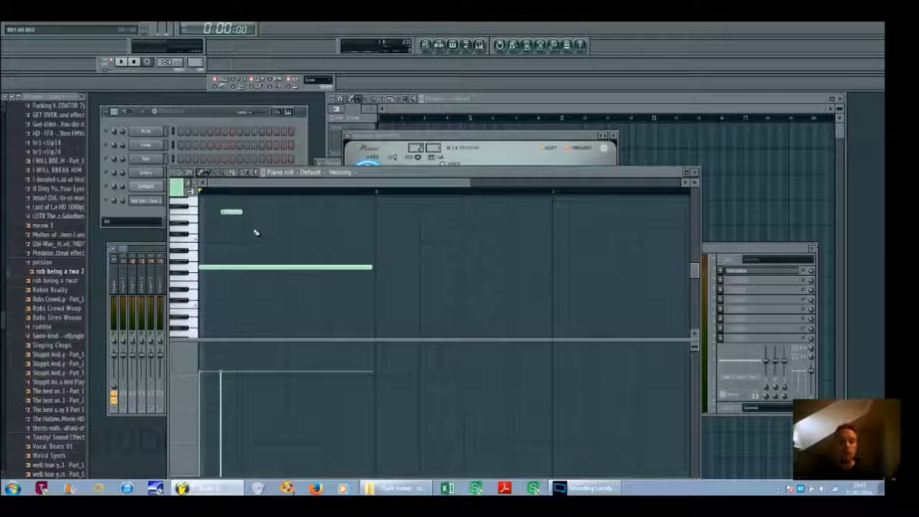
{"action": "left_click", "coordinate": [122, 62]}
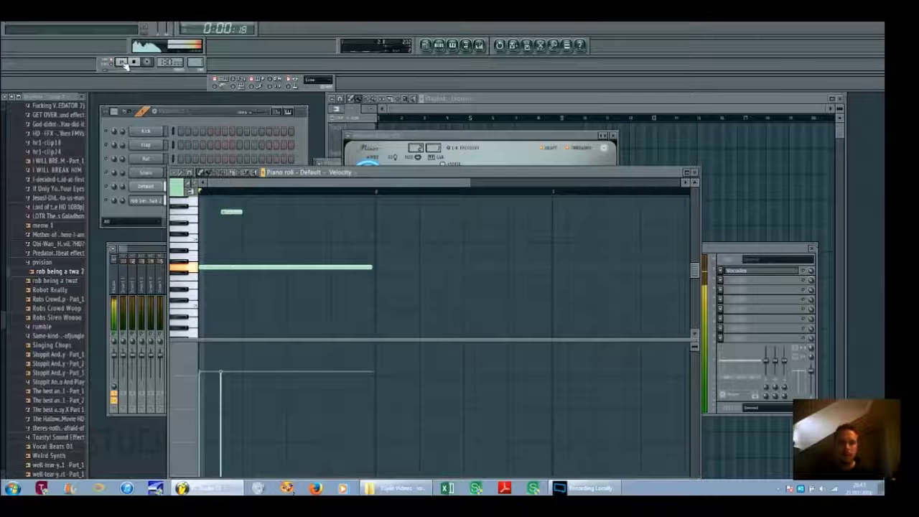
{"action": "left_click", "coordinate": [134, 63]}
Step: Add a second slide note pitched between the first slide and the long note, shorten the first slide, and play the pattern
{"action": "left_click", "coordinate": [260, 240]}
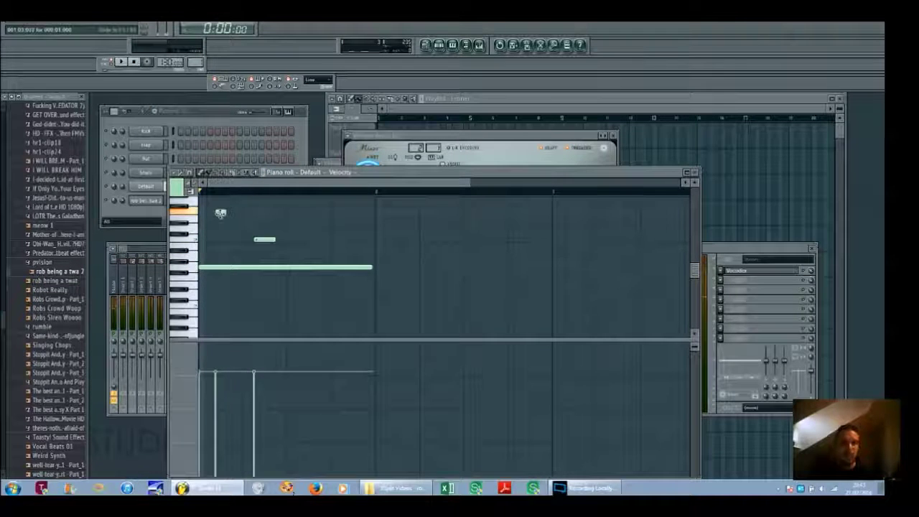
{"action": "left_click_drag", "start_coordinate": [272, 246], "coordinate": [253, 240]}
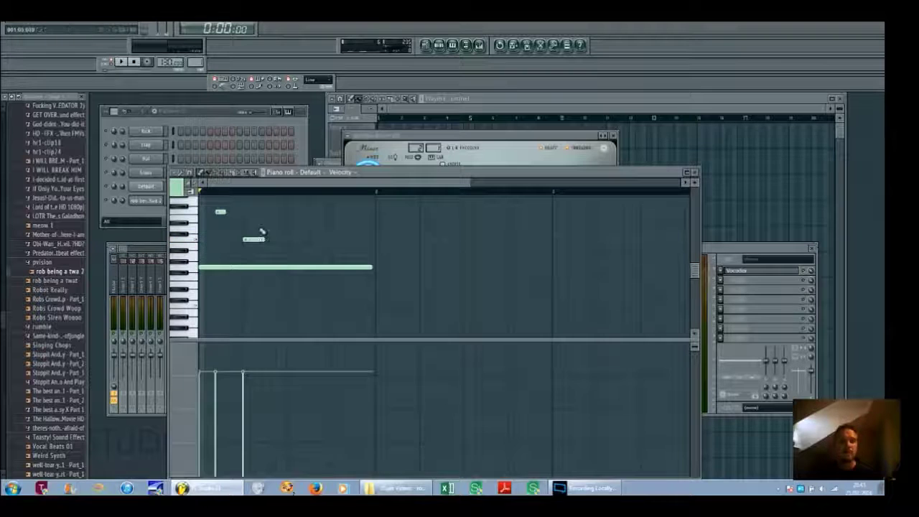
{"action": "left_click", "coordinate": [122, 62]}
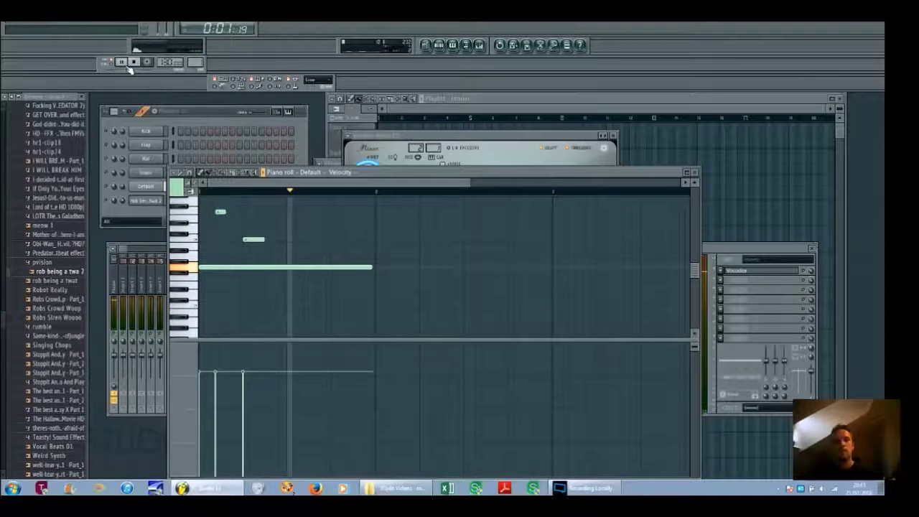
{"action": "left_click", "coordinate": [133, 63]}
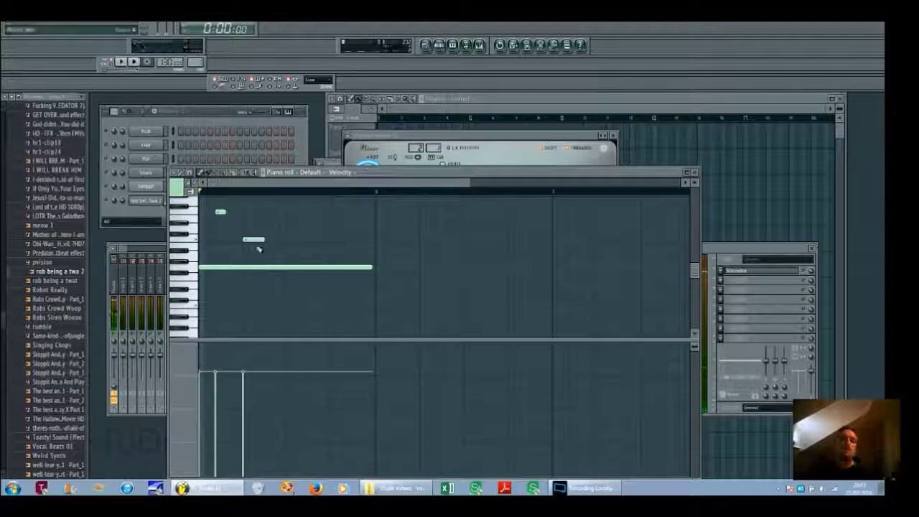
Step: Retime the first two slide notes, raise the second above the first, and add a longer slide note below the sustained note
{"action": "left_click_drag", "start_coordinate": [248, 236], "coordinate": [239, 230]}
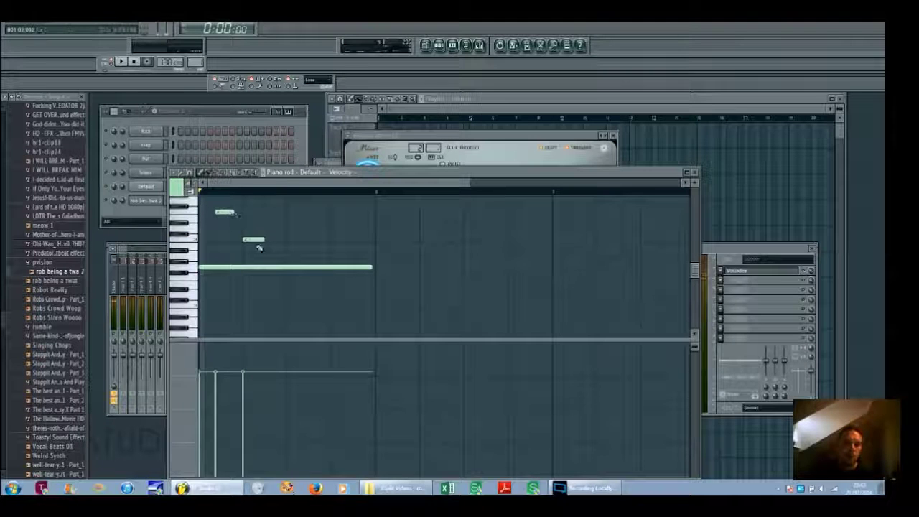
{"action": "left_click", "coordinate": [264, 294]}
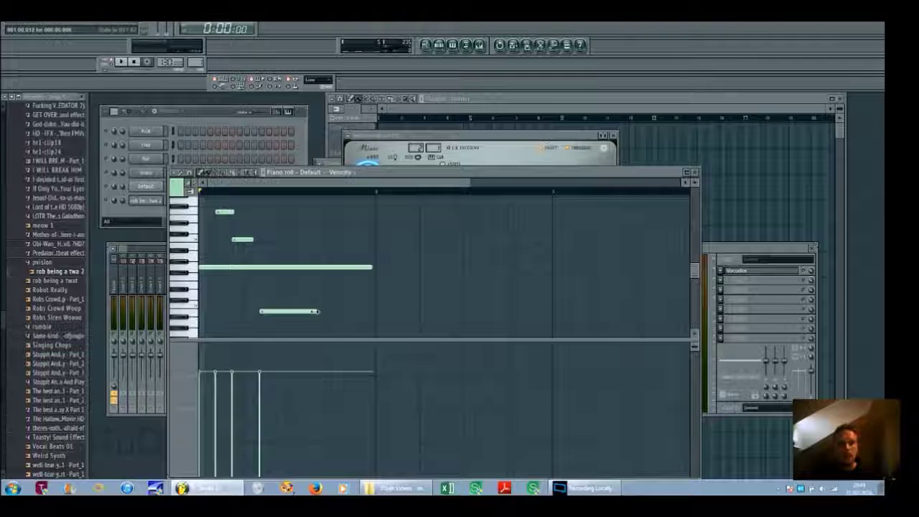
{"action": "left_click_drag", "start_coordinate": [285, 311], "coordinate": [275, 311]}
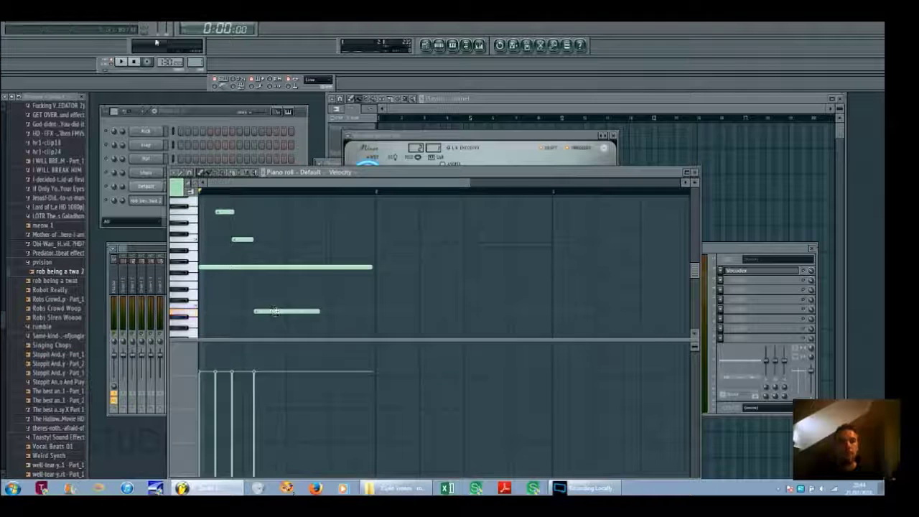
{"action": "left_click", "coordinate": [120, 63]}
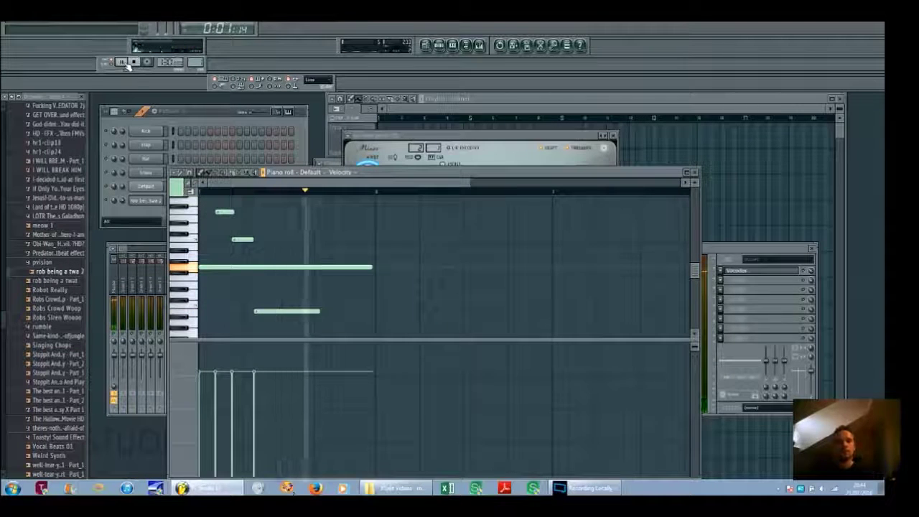
{"action": "scroll", "coordinate": [242, 219], "scroll_direction": "up", "scroll_amount": 5}
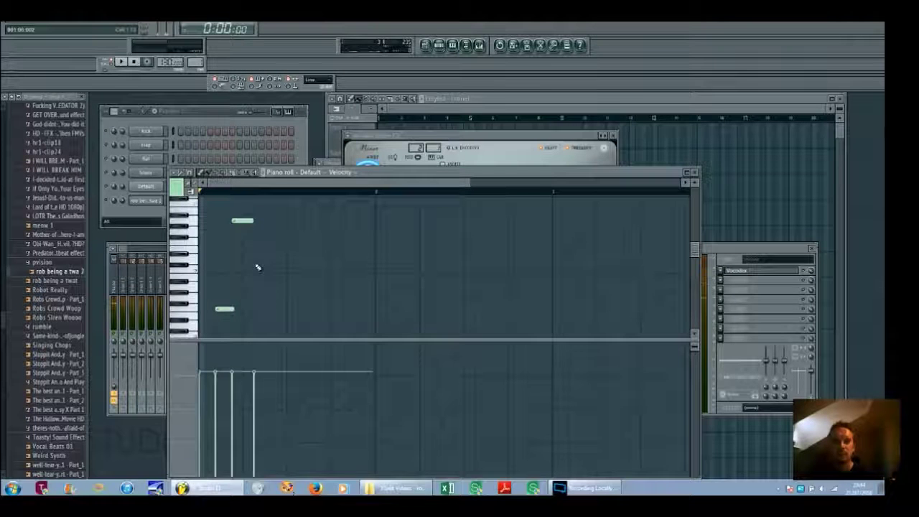
{"action": "left_click", "coordinate": [122, 63]}
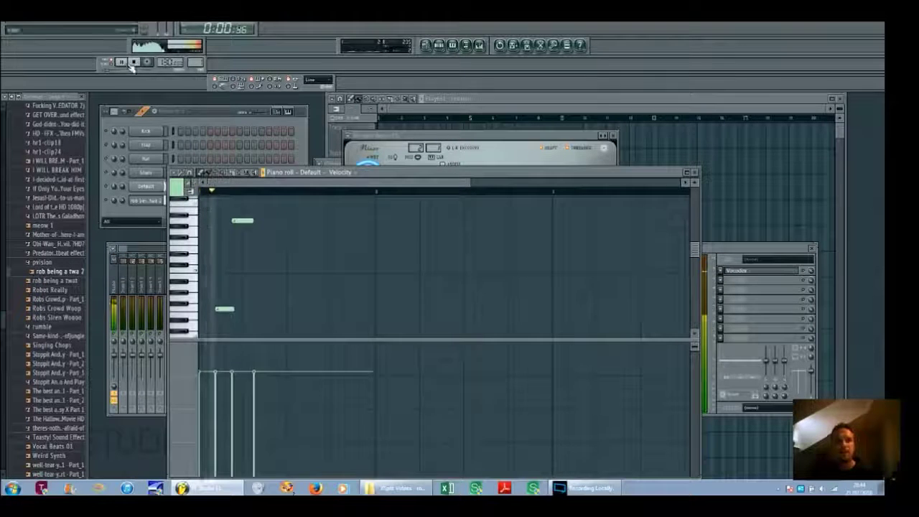
Step: Replace the vocal channel's sample with the unnumbered "being a twat" clip from the browser
{"action": "left_click", "coordinate": [65, 285]}
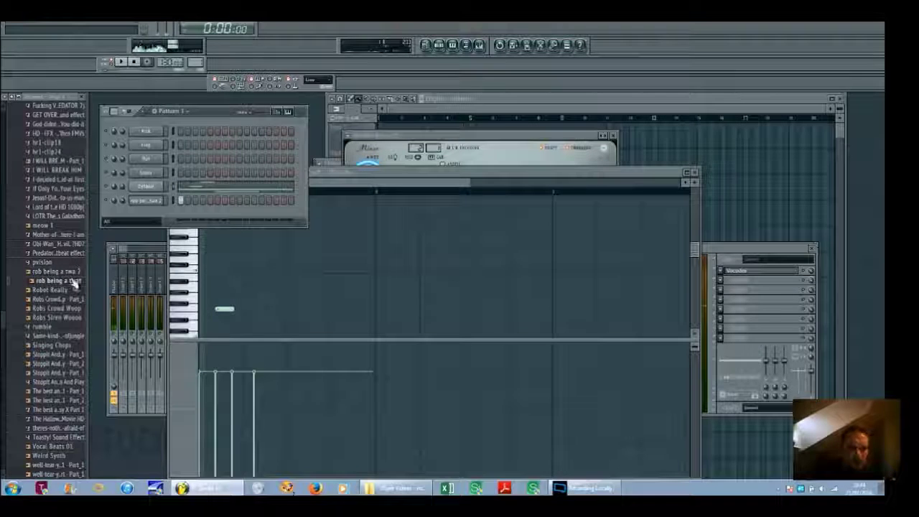
{"action": "left_click_drag", "start_coordinate": [77, 285], "coordinate": [151, 205]}
Step: Select all notes in the Sytrus piano roll and stretch them so the sustained note lasts two bars
{"action": "left_click", "coordinate": [259, 191]}
{"action": "left_click", "coordinate": [259, 191]}
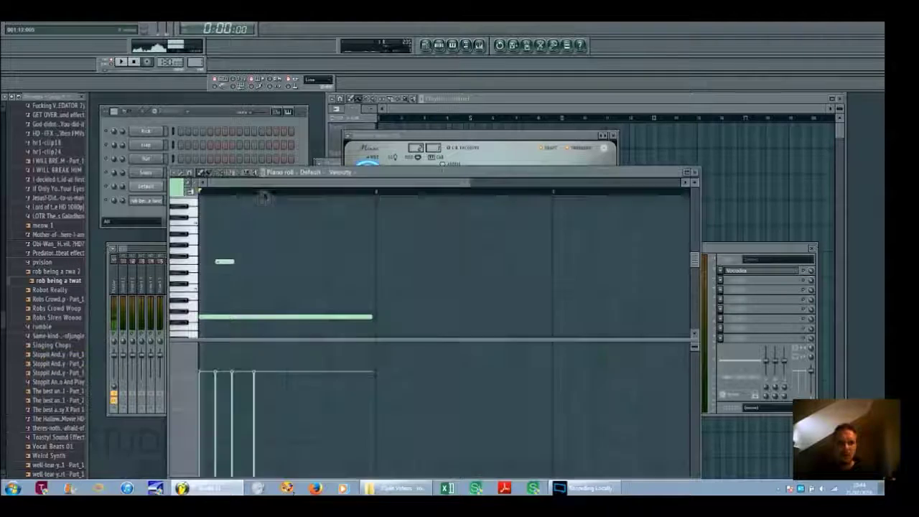
{"action": "key", "text": "ctrl+a"}
{"action": "left_click_drag", "start_coordinate": [373, 317], "coordinate": [546, 332]}
{"action": "left_click", "coordinate": [463, 279]}
{"action": "scroll", "coordinate": [388, 309], "scroll_direction": "down", "scroll_amount": 3}
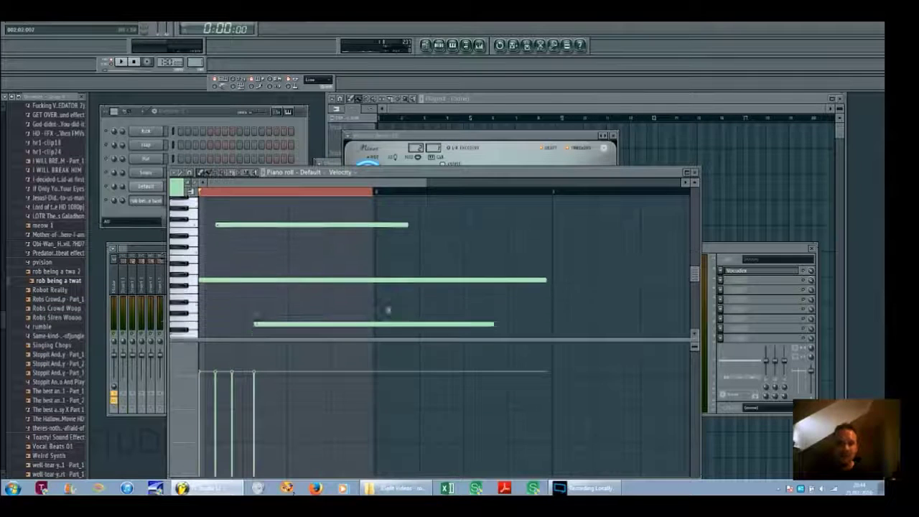
Step: Clear the one-bar time selection in the piano roll and play the full stretched slide pattern
{"action": "scroll", "coordinate": [371, 305], "scroll_direction": "up", "scroll_amount": 3}
{"action": "left_click", "coordinate": [314, 191]}
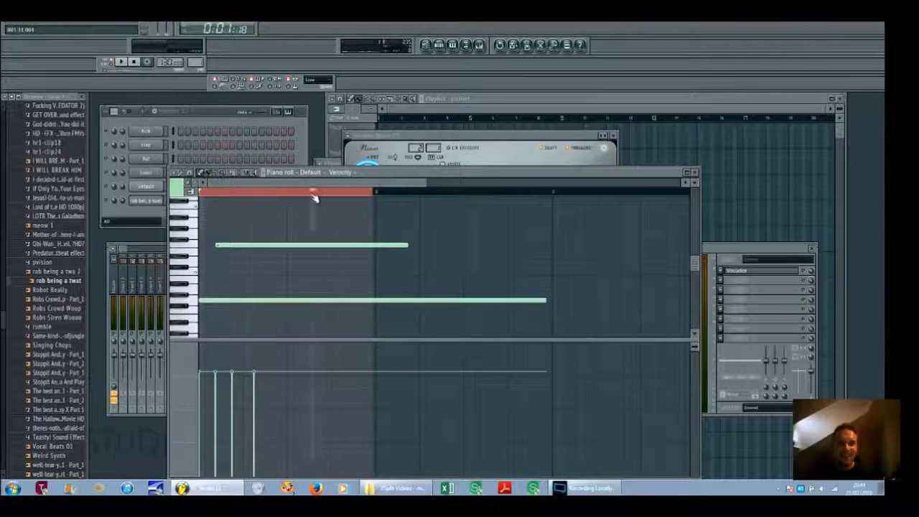
{"action": "left_click", "coordinate": [121, 61]}
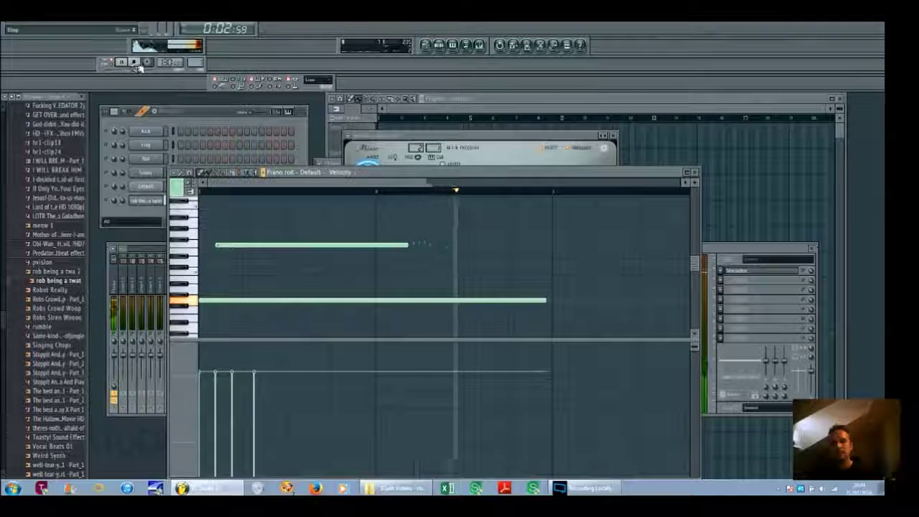
{"action": "left_click", "coordinate": [141, 64]}
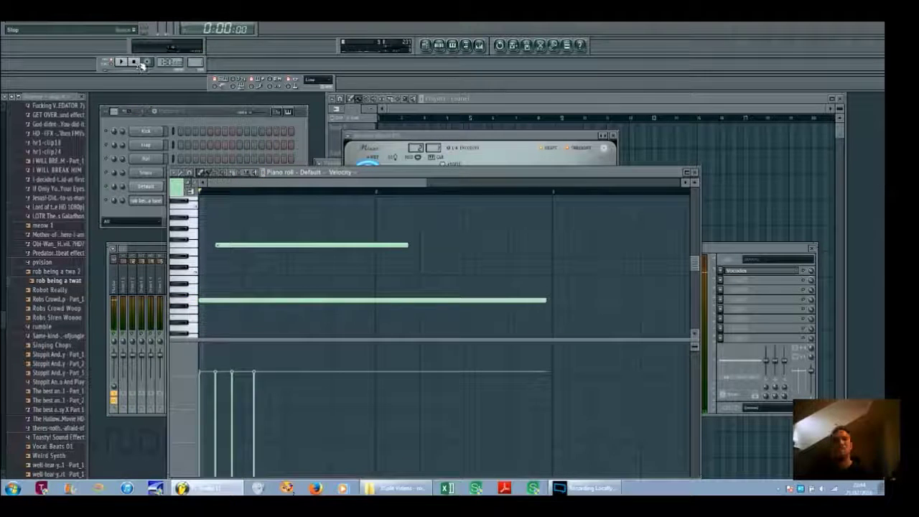
Step: Temporarily route the vocal channel to a mixer track that bypasses Vocodex, play the pattern, and restore the channel's routing
{"action": "scroll", "coordinate": [335, 286], "scroll_direction": "down", "scroll_amount": 3}
{"action": "left_click", "coordinate": [153, 221]}
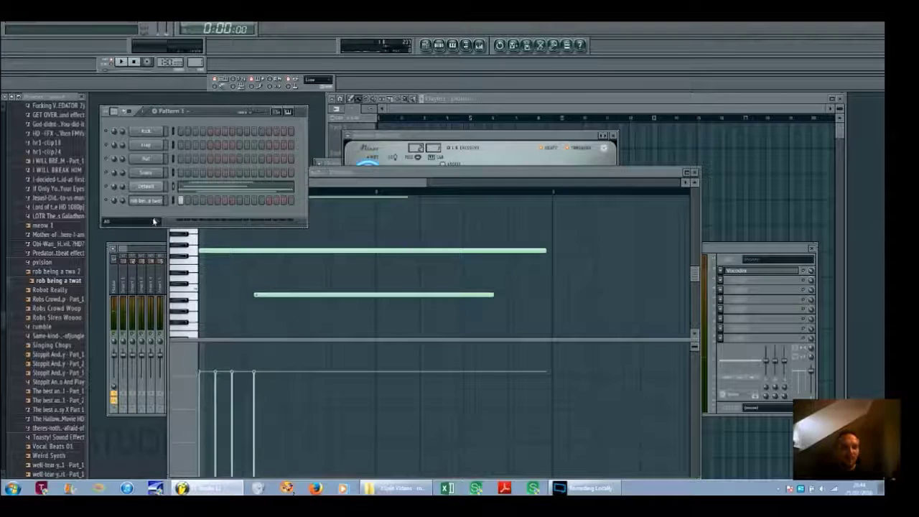
{"action": "left_click", "coordinate": [147, 201]}
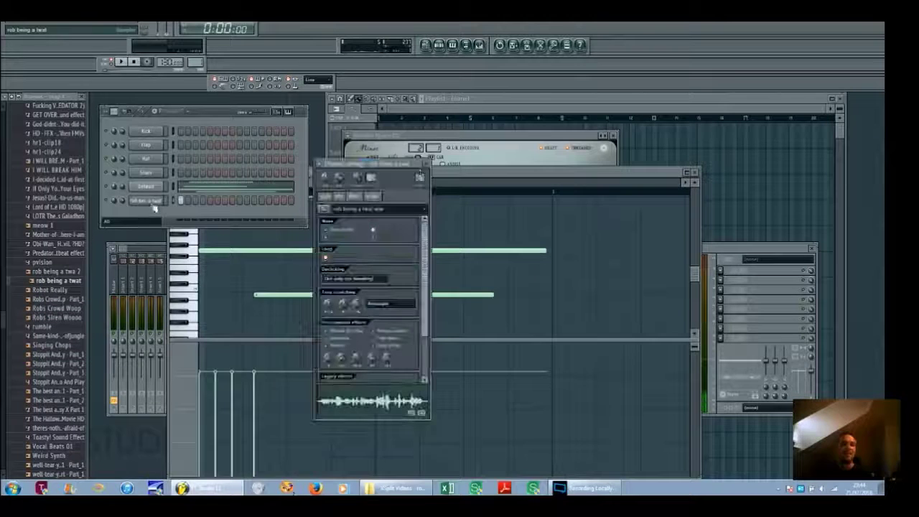
{"action": "left_click_drag", "start_coordinate": [420, 178], "coordinate": [420, 173]}
{"action": "key", "text": "z"}
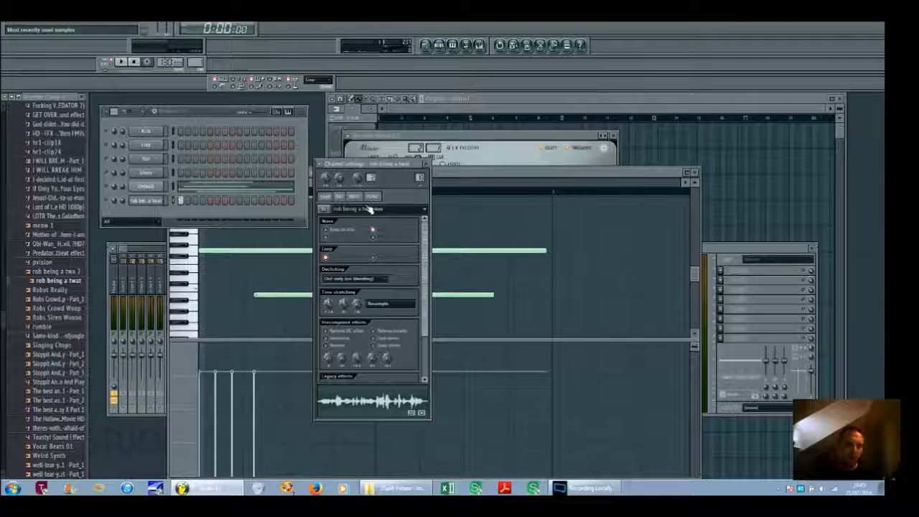
{"action": "left_click", "coordinate": [124, 63]}
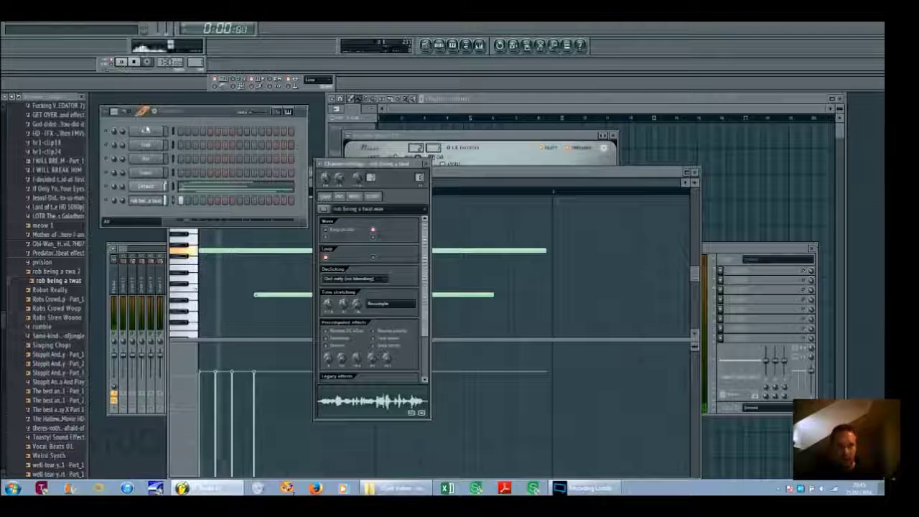
{"action": "left_click", "coordinate": [134, 64]}
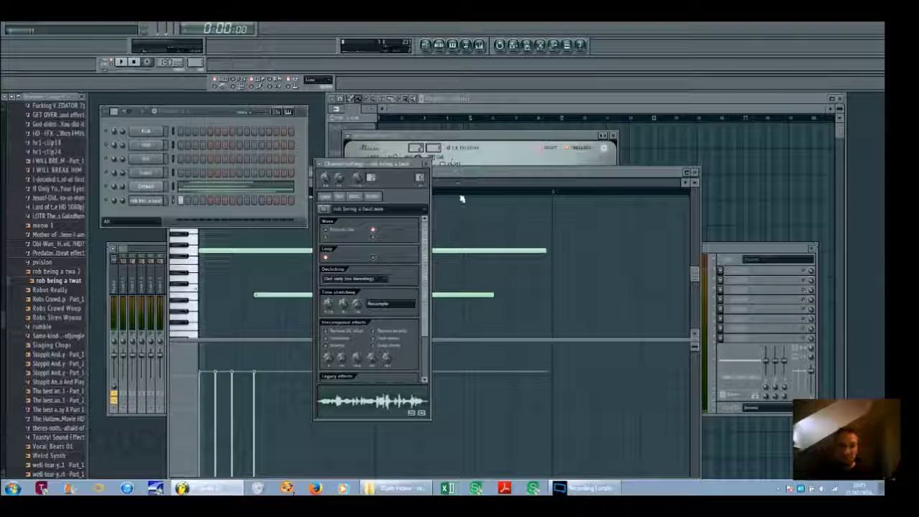
{"action": "left_click_drag", "start_coordinate": [420, 178], "coordinate": [420, 149]}
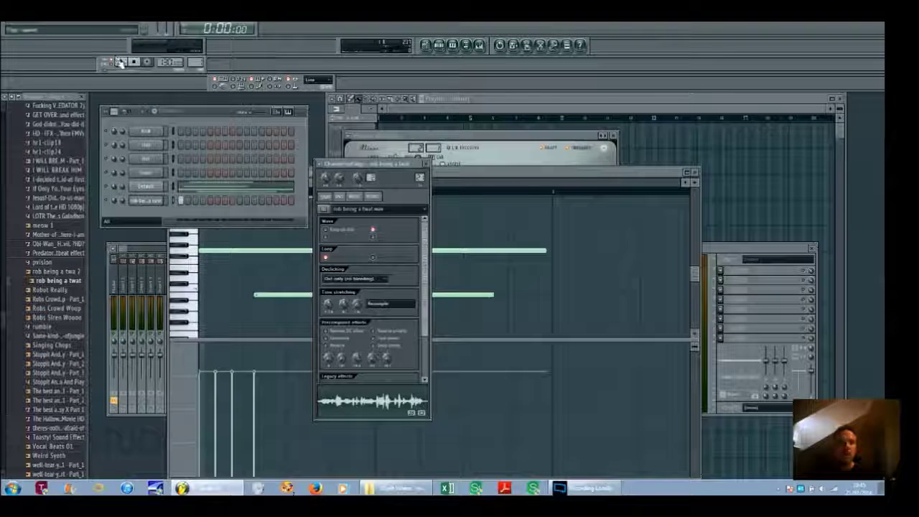
Step: Move the low slide note about half a bar later in the Sytrus piano roll, and shorten it and the upper slide note
{"action": "key", "text": "space"}
{"action": "left_click", "coordinate": [227, 191]}
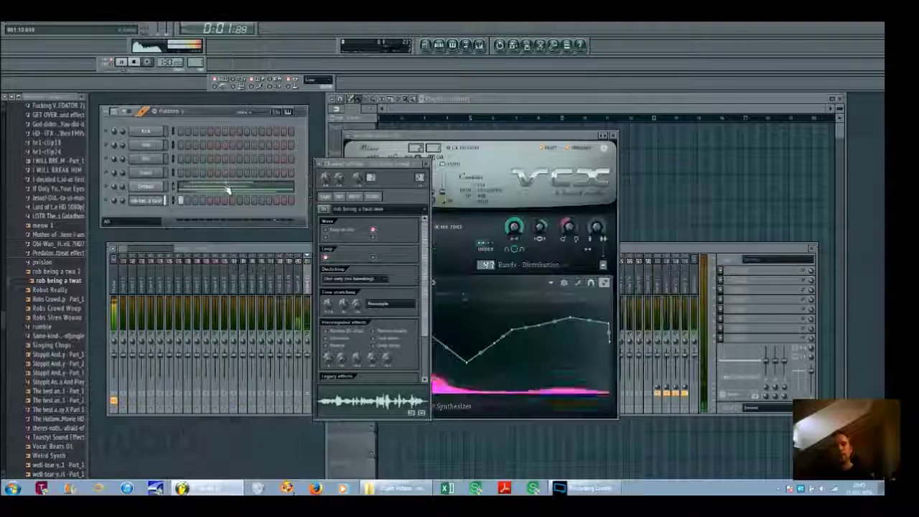
{"action": "left_click", "coordinate": [227, 190]}
{"action": "scroll", "coordinate": [339, 304], "scroll_direction": "down", "scroll_amount": 2}
{"action": "scroll", "coordinate": [339, 304], "scroll_direction": "down", "scroll_amount": 1}
{"action": "left_click_drag", "start_coordinate": [268, 312], "coordinate": [359, 314]}
{"action": "left_click_drag", "start_coordinate": [587, 312], "coordinate": [513, 312]}
{"action": "left_click_drag", "start_coordinate": [407, 211], "coordinate": [323, 211]}
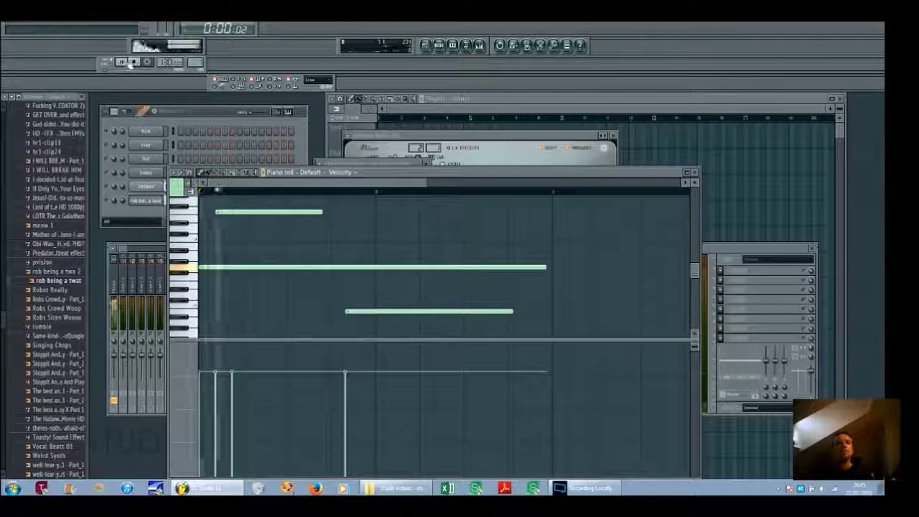
Step: Raise and shorten the first slide note to about a third of a bar, and delete the second slide note
{"action": "scroll", "coordinate": [287, 205], "scroll_direction": "up", "scroll_amount": 5}
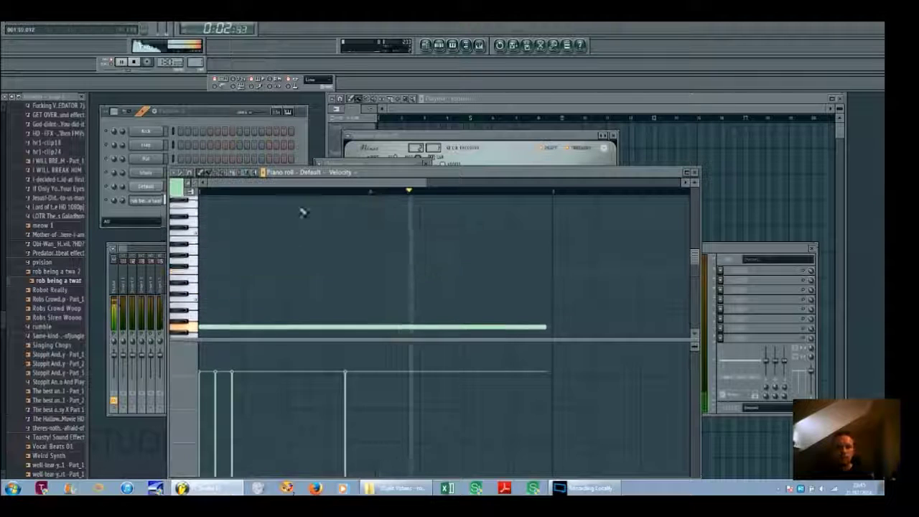
{"action": "left_click_drag", "start_coordinate": [317, 224], "coordinate": [275, 223]}
{"action": "right_click", "coordinate": [290, 218]}
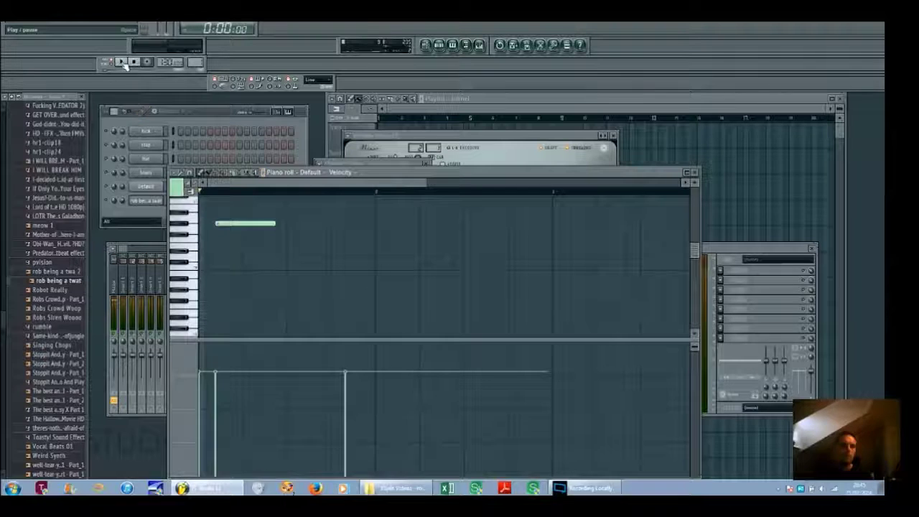
Step: Add a short slide note about a third of a bar long, pitched between the first slide and the sustained note
{"action": "scroll", "coordinate": [289, 296], "scroll_direction": "down", "scroll_amount": 1}
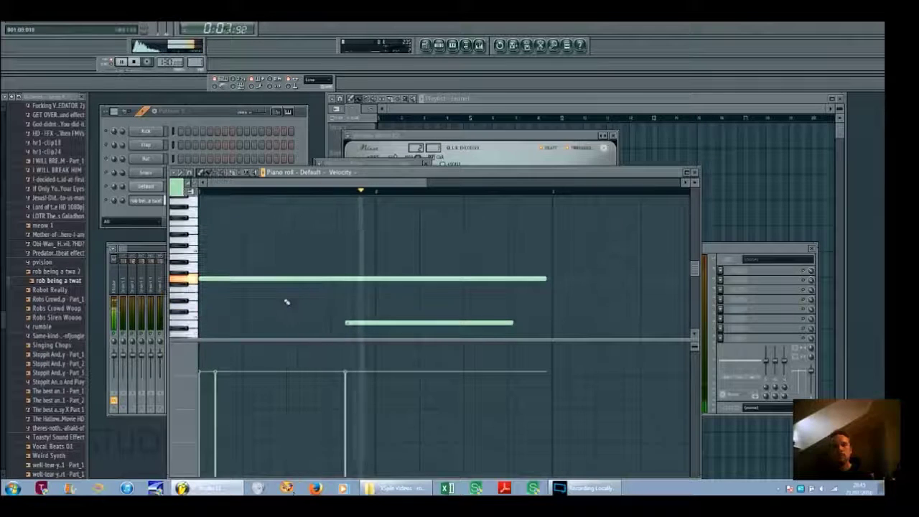
{"action": "scroll", "coordinate": [283, 301], "scroll_direction": "up", "scroll_amount": 5}
{"action": "left_click", "coordinate": [253, 302]}
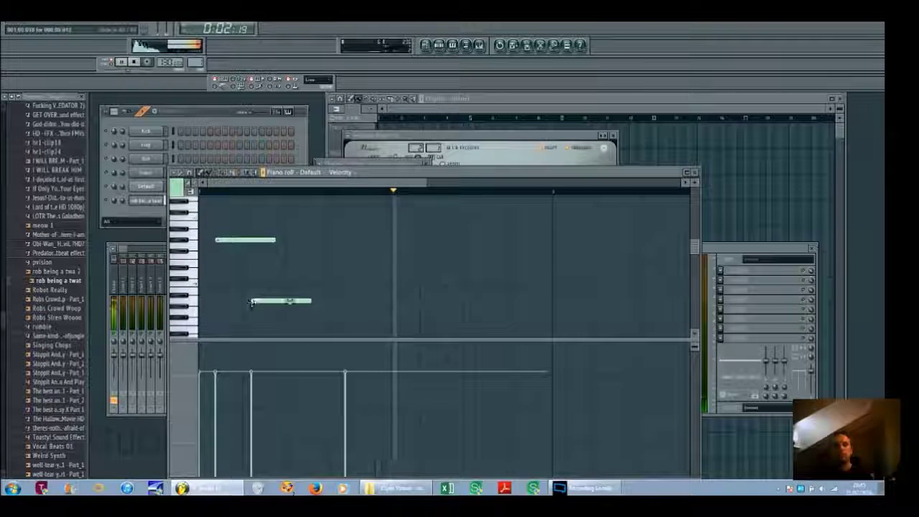
{"action": "scroll", "coordinate": [277, 275], "scroll_direction": "down", "scroll_amount": 5}
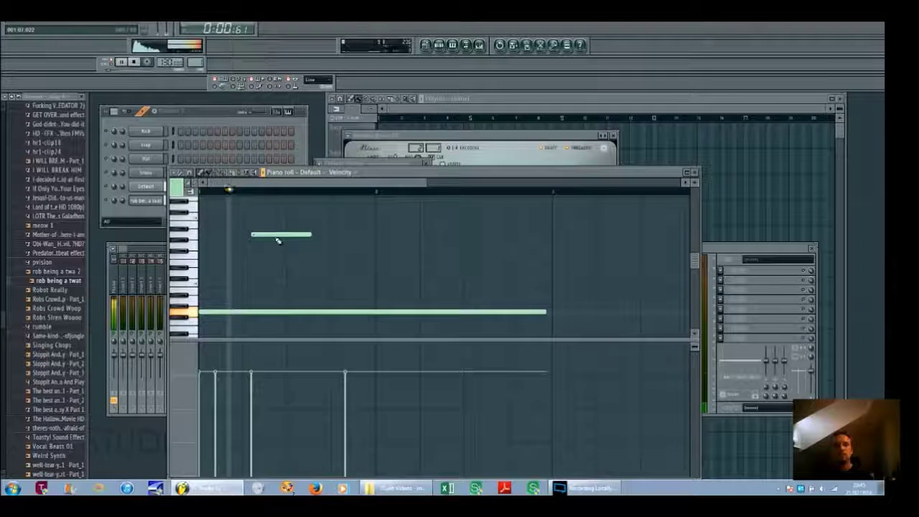
Step: Add a slide note below the sustained note and move the long low slide note high above it, starting slightly later
{"action": "scroll", "coordinate": [322, 304], "scroll_direction": "down", "scroll_amount": 5}
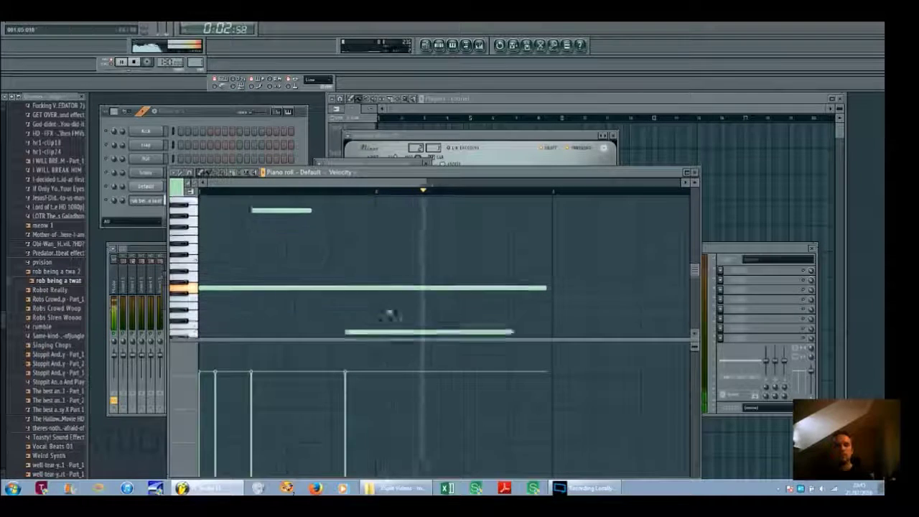
{"action": "left_click", "coordinate": [318, 295]}
{"action": "left_click_drag", "start_coordinate": [364, 258], "coordinate": [376, 209]}
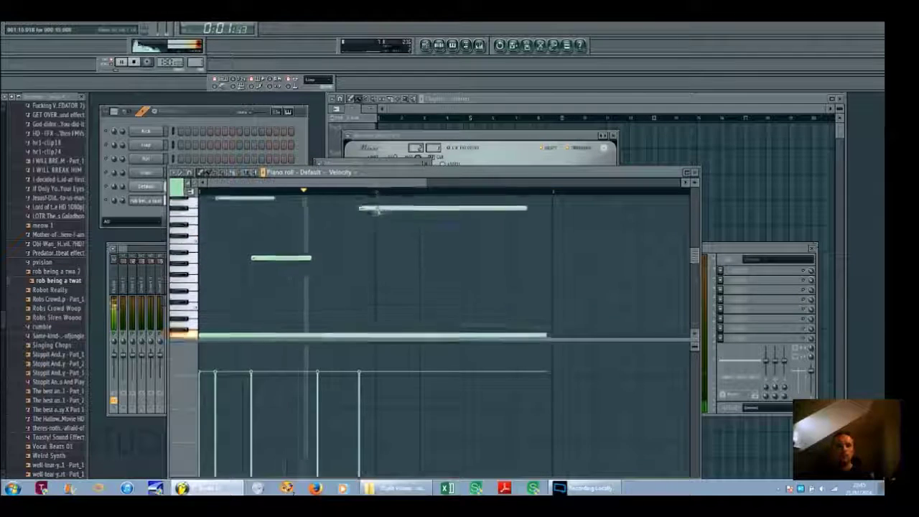
{"action": "left_click", "coordinate": [134, 63]}
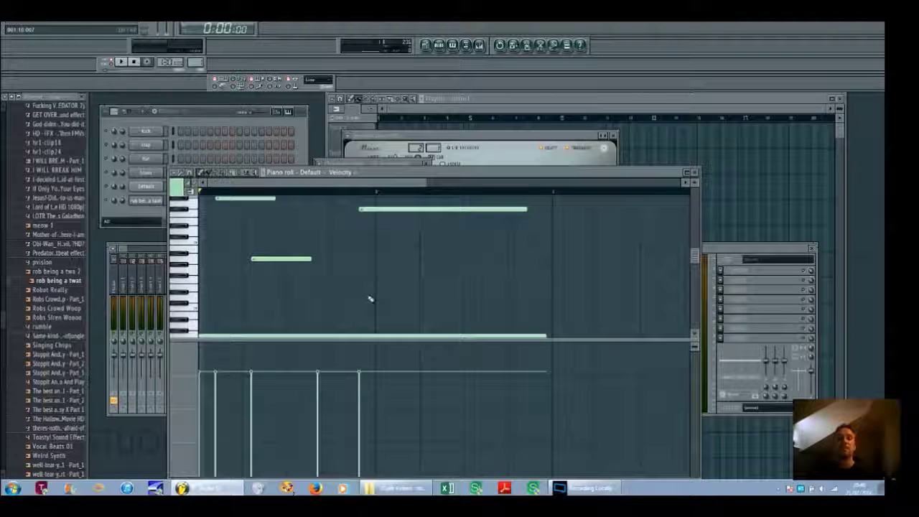
Step: Review the Sytrus and vocal channel settings and inspect the mixer inserts they feed, through to the Vocodex track on Insert 22
{"action": "left_click", "coordinate": [147, 188]}
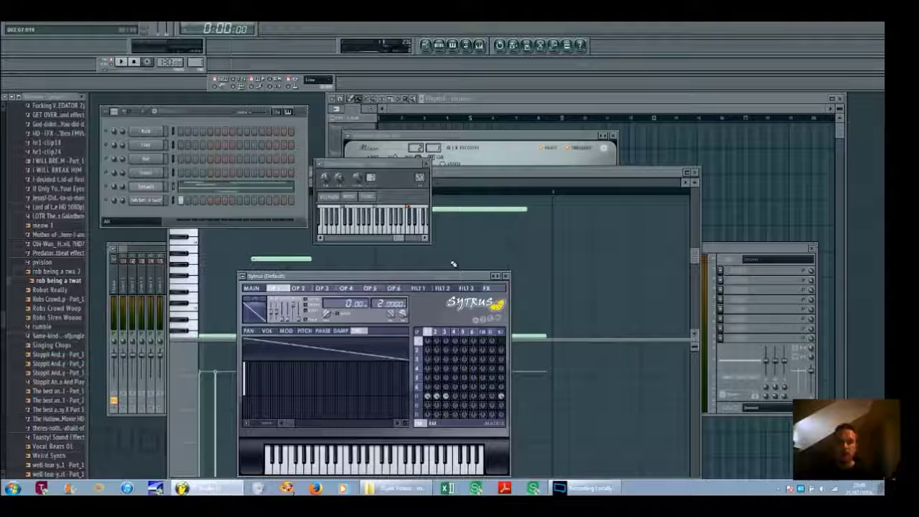
{"action": "left_click", "coordinate": [151, 200]}
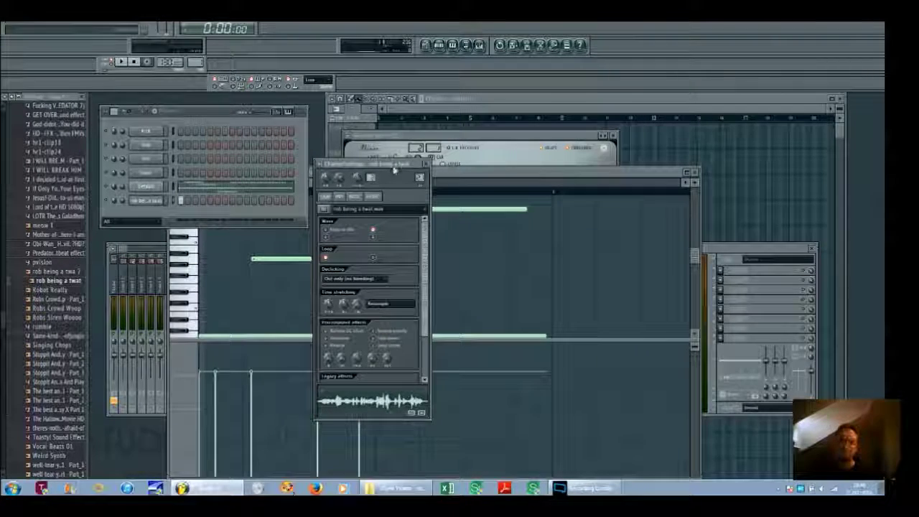
{"action": "left_click", "coordinate": [420, 177]}
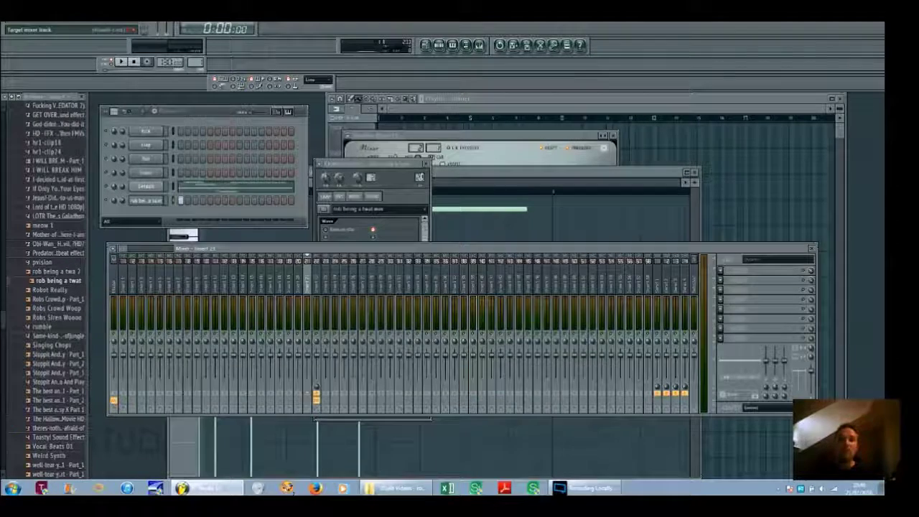
{"action": "left_click", "coordinate": [303, 286]}
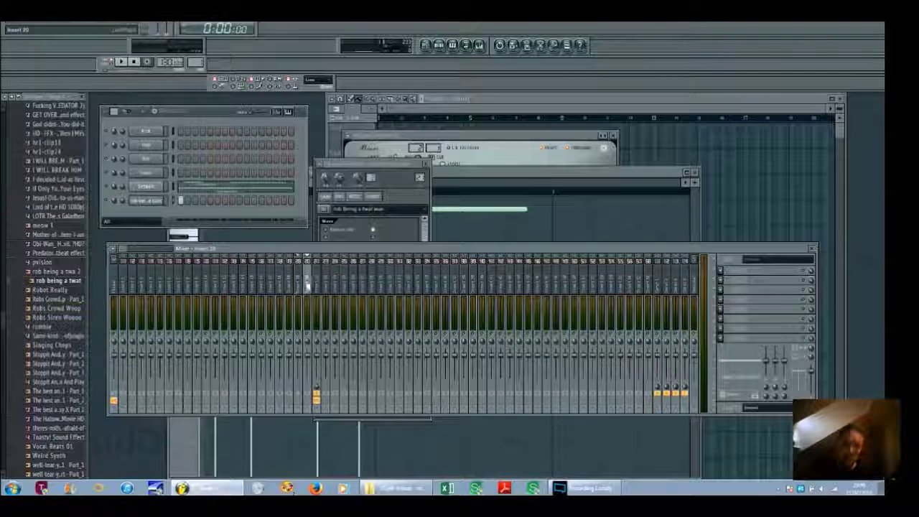
{"action": "left_click", "coordinate": [317, 288]}
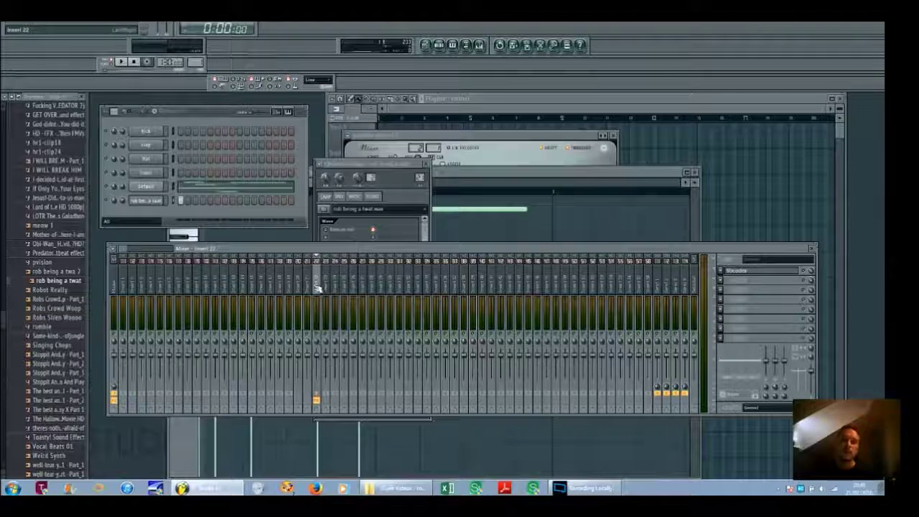
Step: Open Vocodex on Insert 22, review its modulator and carrier input choices, and play the pattern through it
{"action": "left_click", "coordinate": [749, 277]}
{"action": "left_click", "coordinate": [748, 271]}
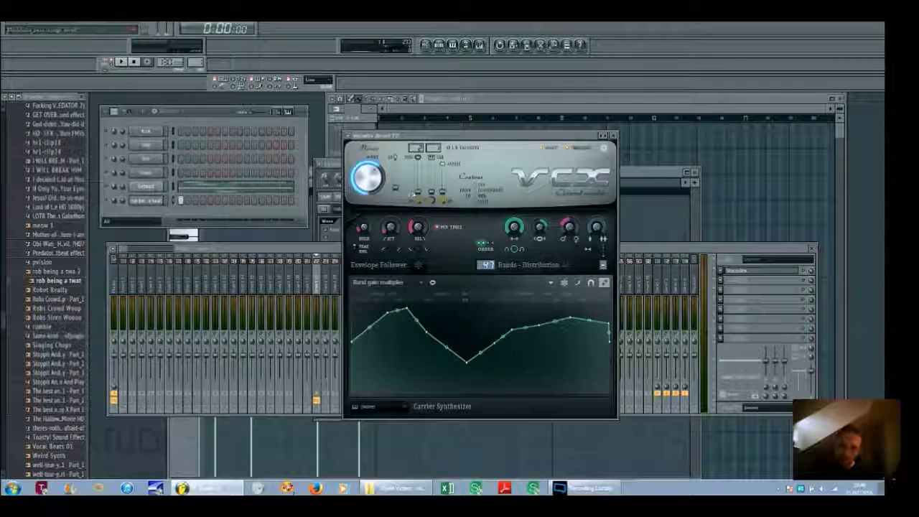
{"action": "left_click", "coordinate": [433, 148]}
{"action": "left_click", "coordinate": [437, 170]}
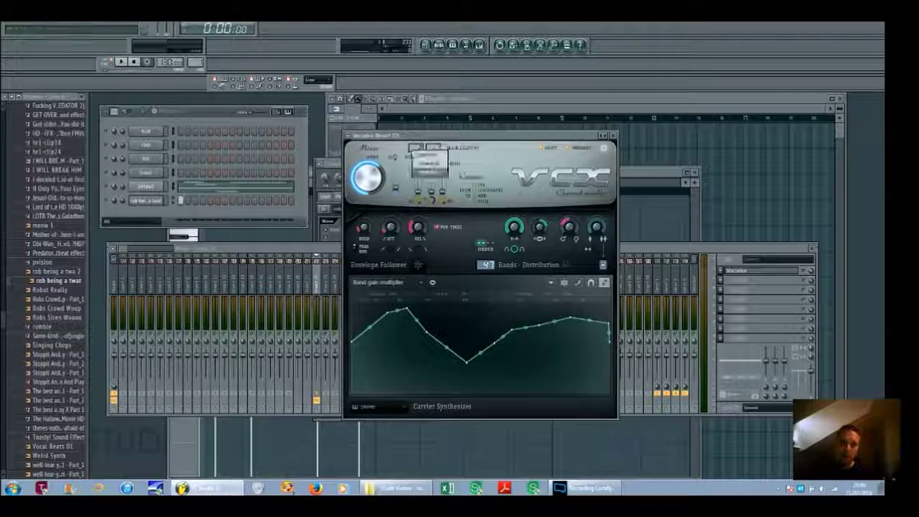
{"action": "left_click", "coordinate": [428, 171]}
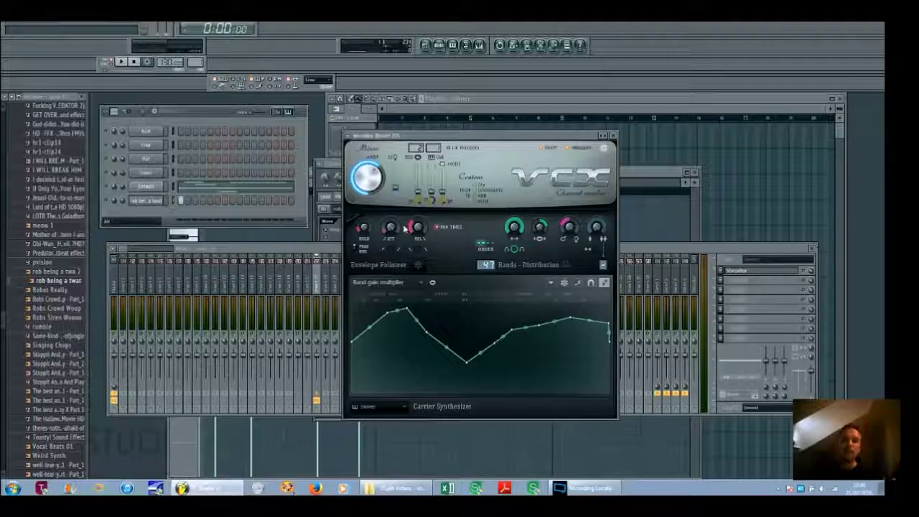
{"action": "left_click", "coordinate": [123, 63]}
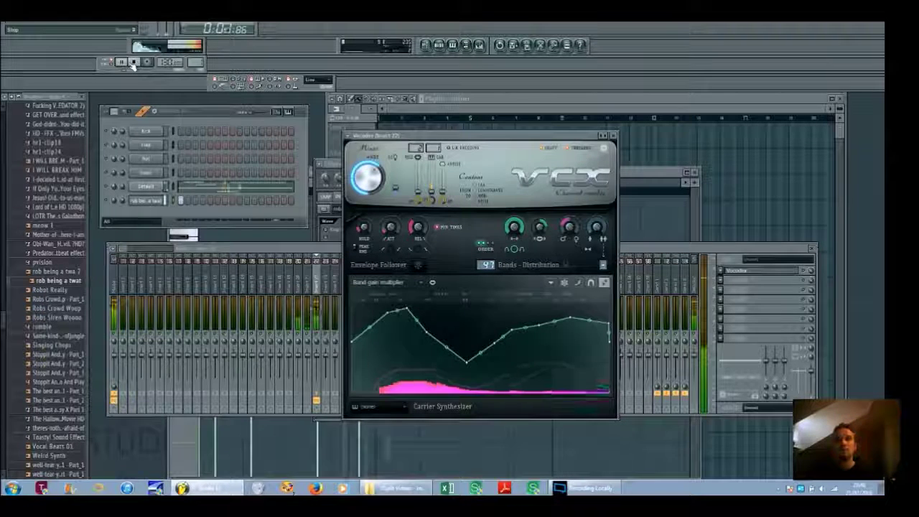
{"action": "left_click", "coordinate": [133, 62]}
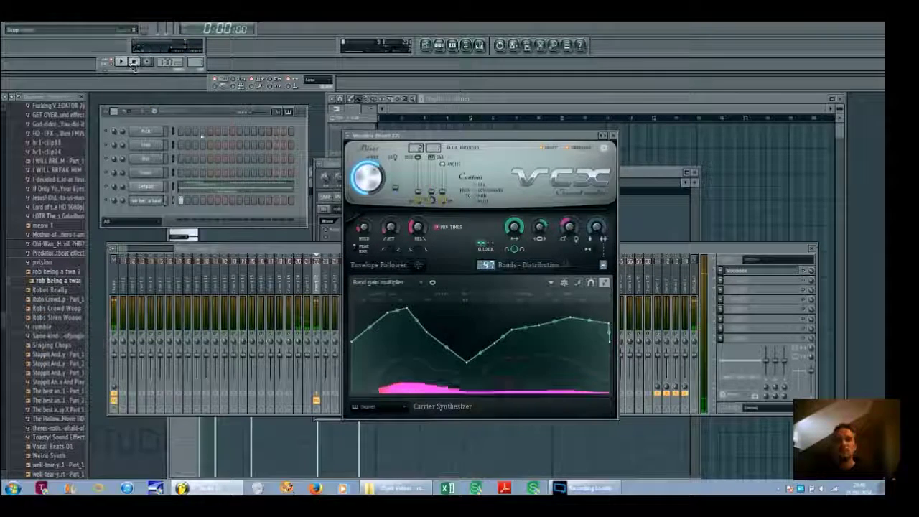